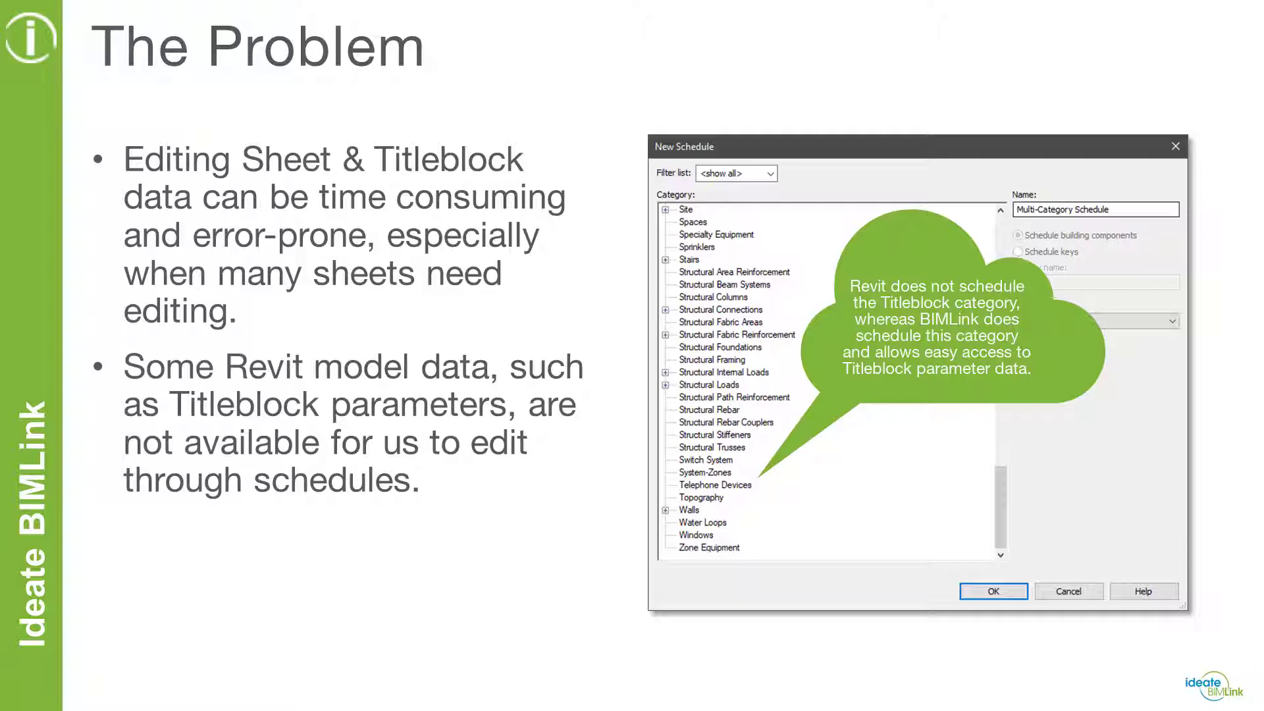
Step: Advance from 'The Problem' slide to 'The Solution' slide on exporting sheet data to Excel
{"action": "key", "text": "Right"}
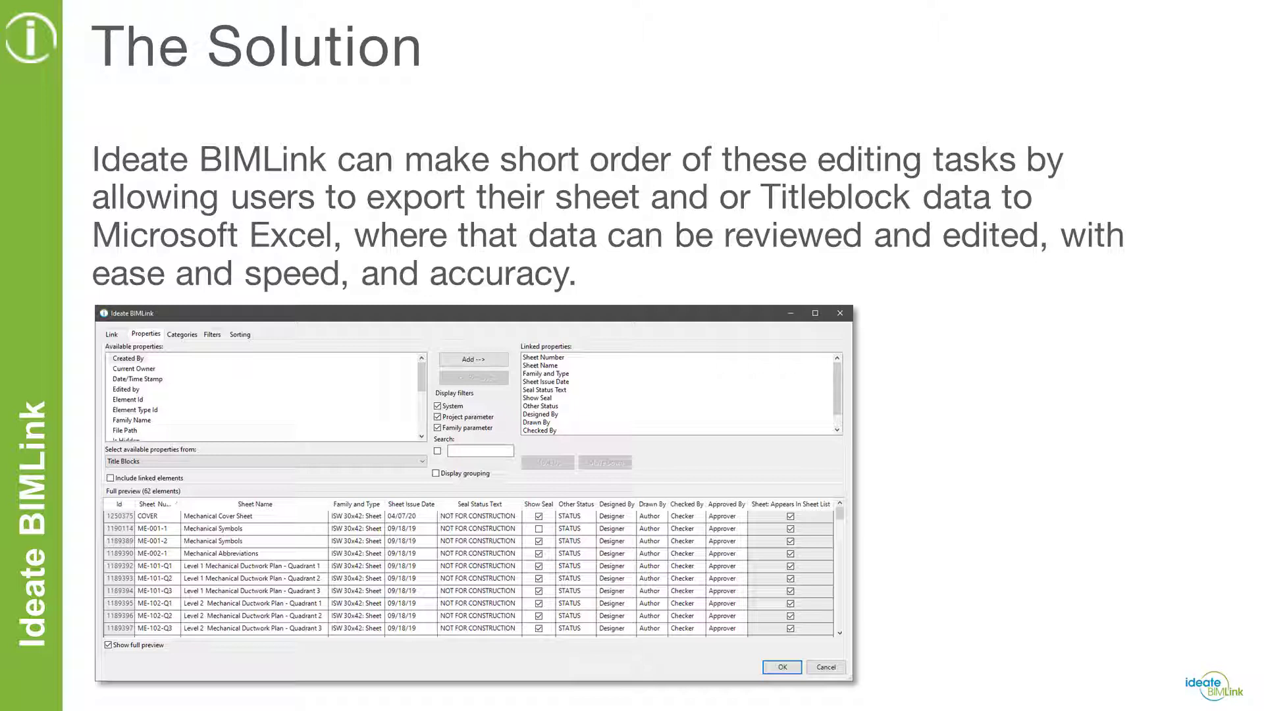
Step: Show the callout about BIMLink reporting Title Block data, then remove it
{"action": "key", "text": "Right"}
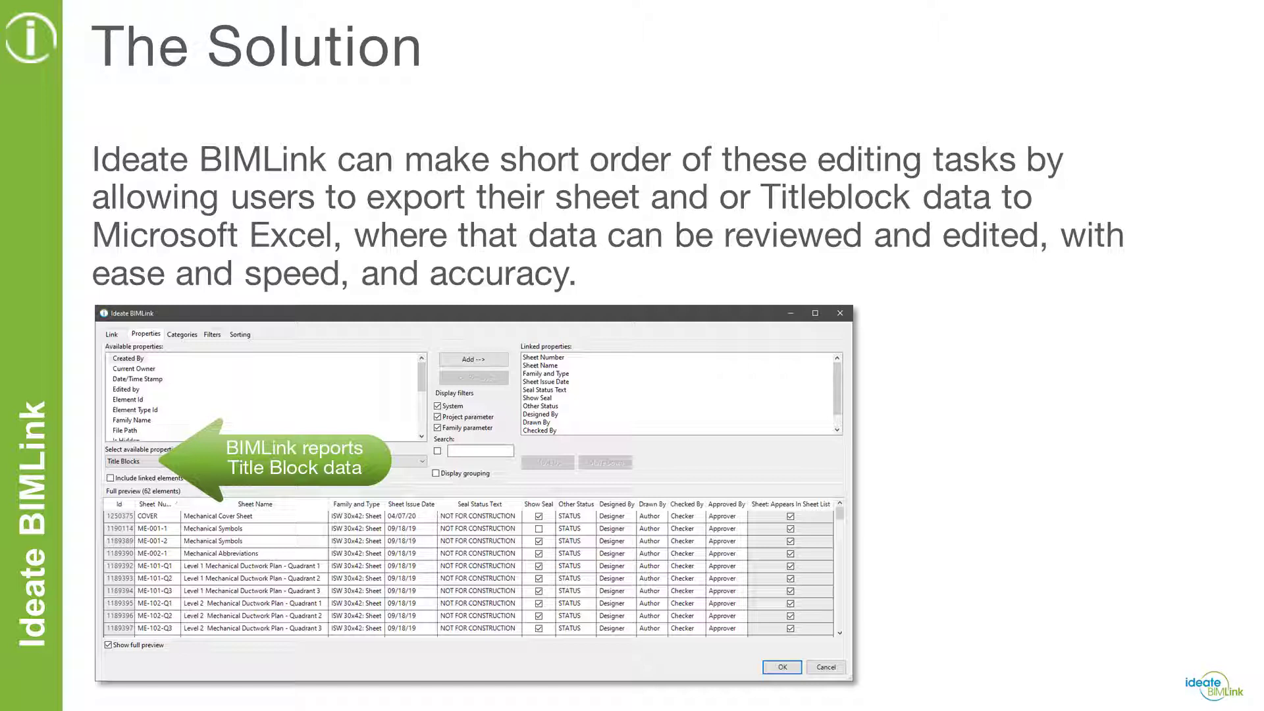
{"action": "key", "text": "Right"}
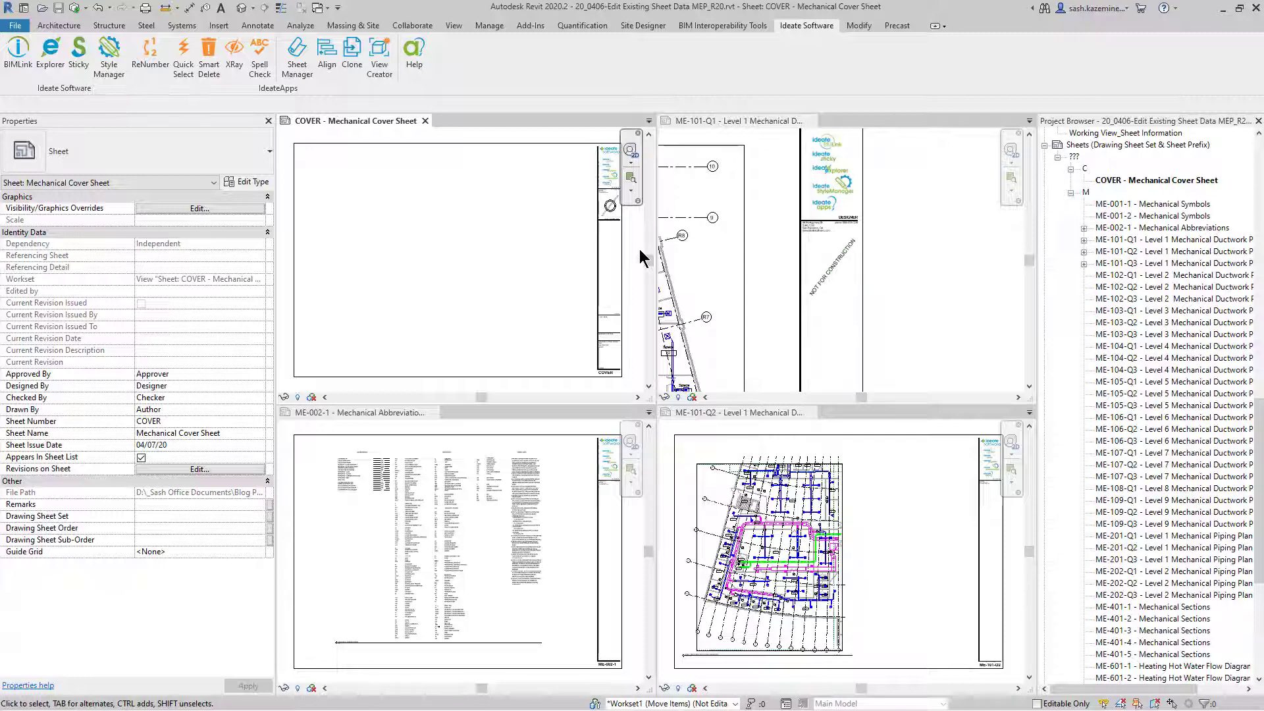
Step: Select the COVER sheet's title block and bring up the Ideate Software ribbon tools
{"action": "left_click", "coordinate": [476, 144]}
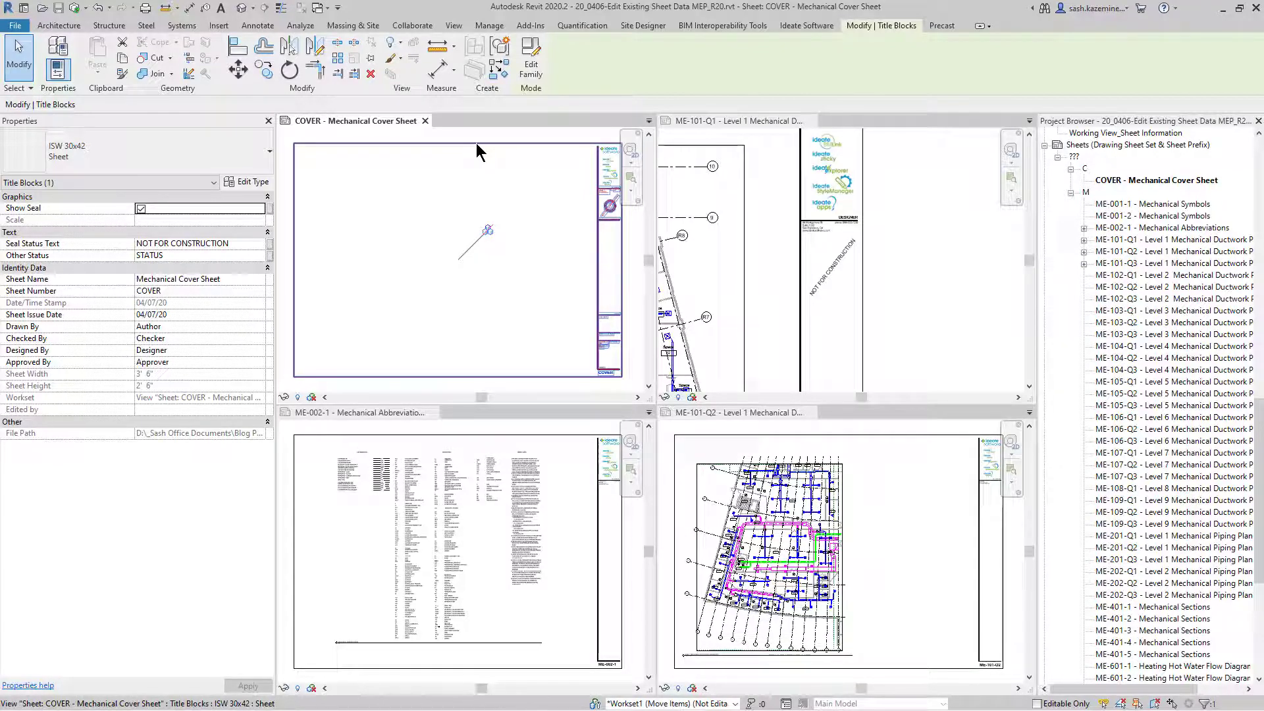
{"action": "left_click", "coordinate": [798, 27]}
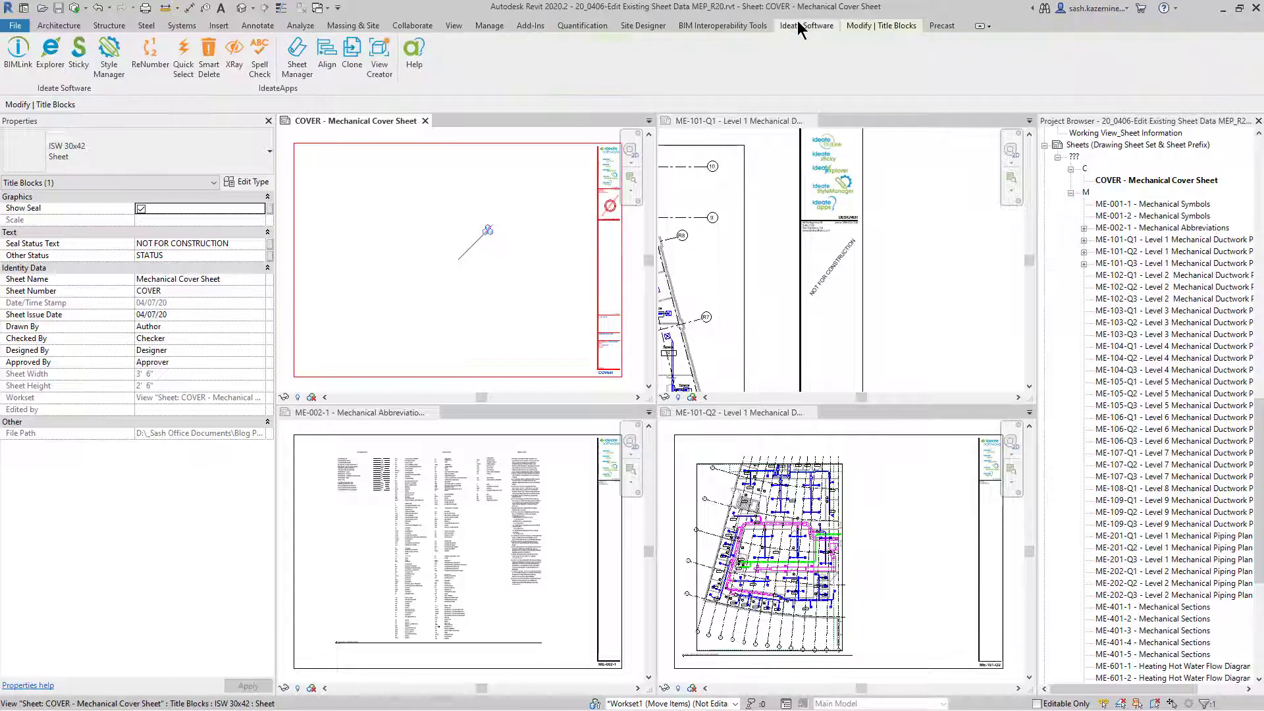
Step: Create a new BIMLink link from the Title_Blocks sample, found by searching 'title' including subfolders
{"action": "left_click", "coordinate": [18, 56]}
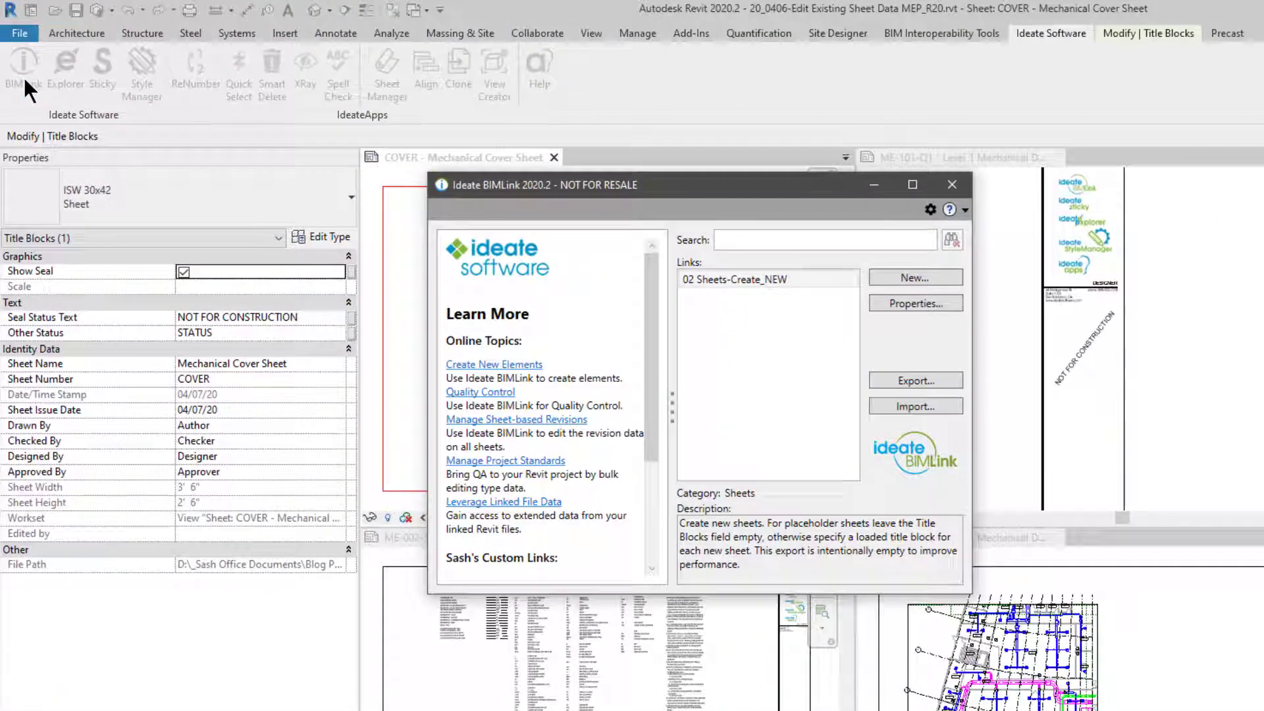
{"action": "left_click", "coordinate": [907, 276]}
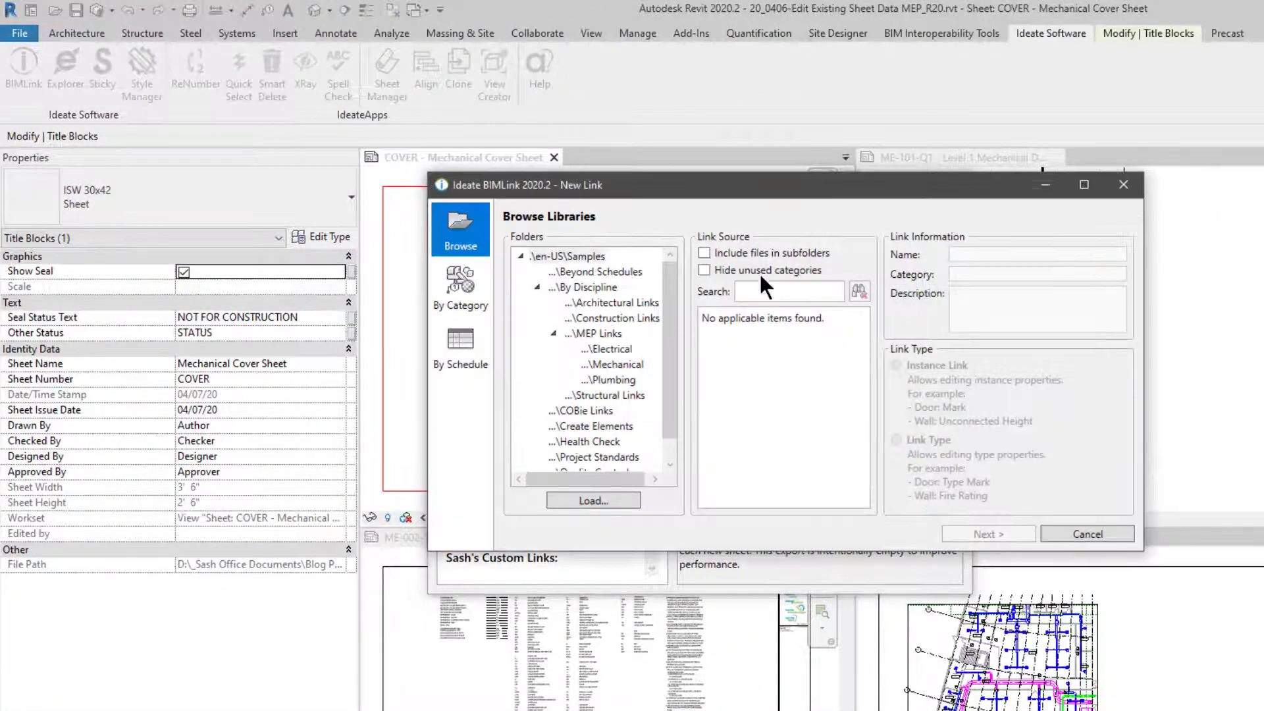
{"action": "left_click", "coordinate": [704, 254]}
{"action": "left_click", "coordinate": [757, 292]}
{"action": "type", "text": "title"}
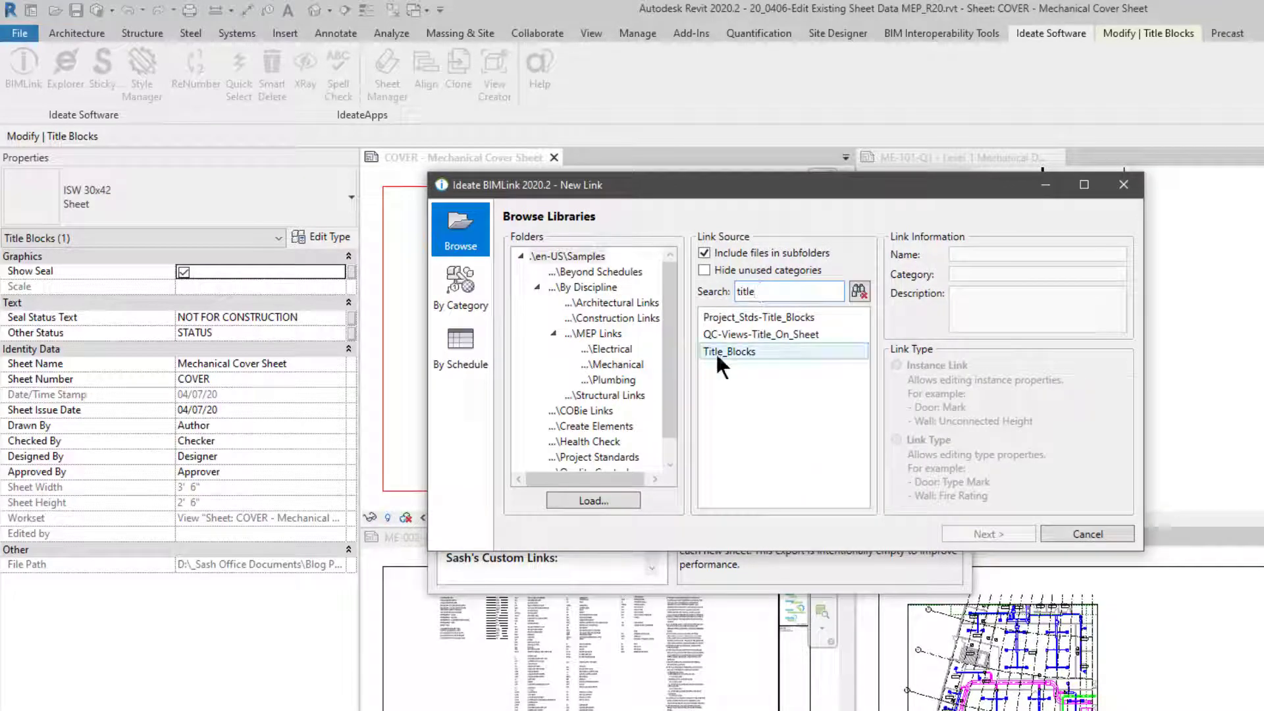
{"action": "left_click", "coordinate": [715, 350]}
{"action": "left_click", "coordinate": [987, 533]}
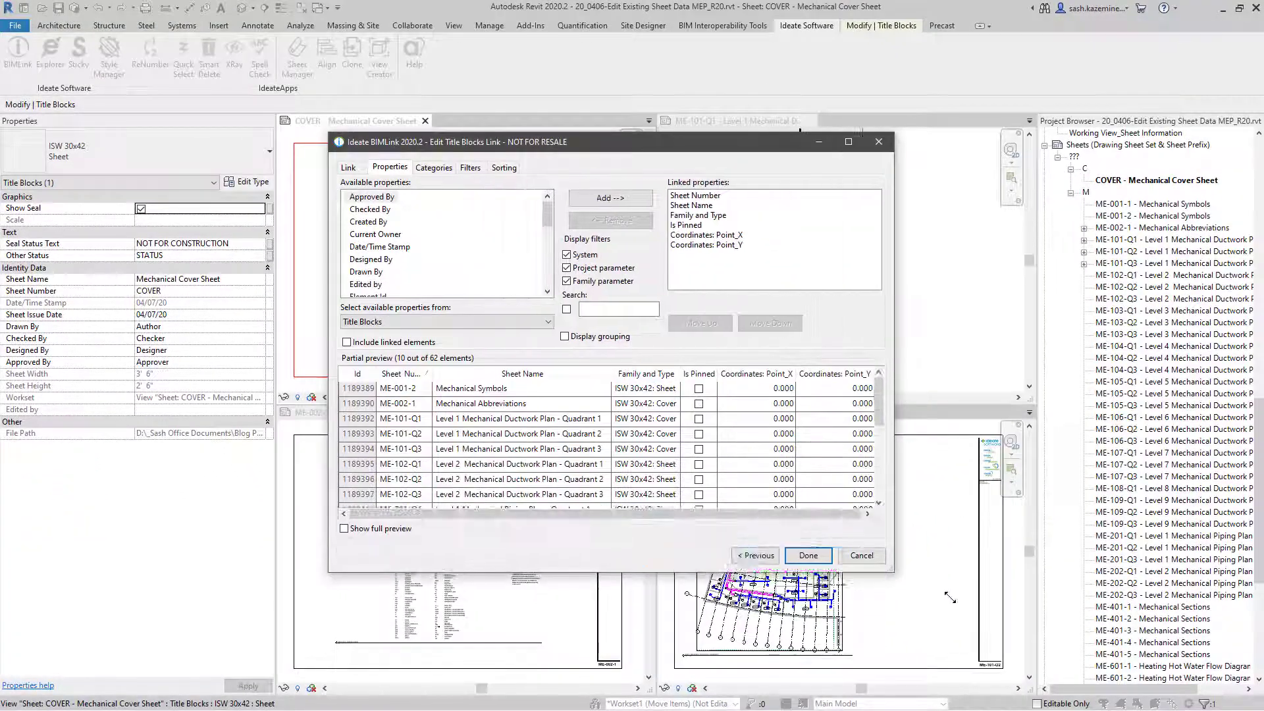
Step: Enlarge the dialog and remove Is Pinned and the X/Y coordinates from the link
{"action": "left_click_drag", "start_coordinate": [948, 595], "coordinate": [1002, 644]}
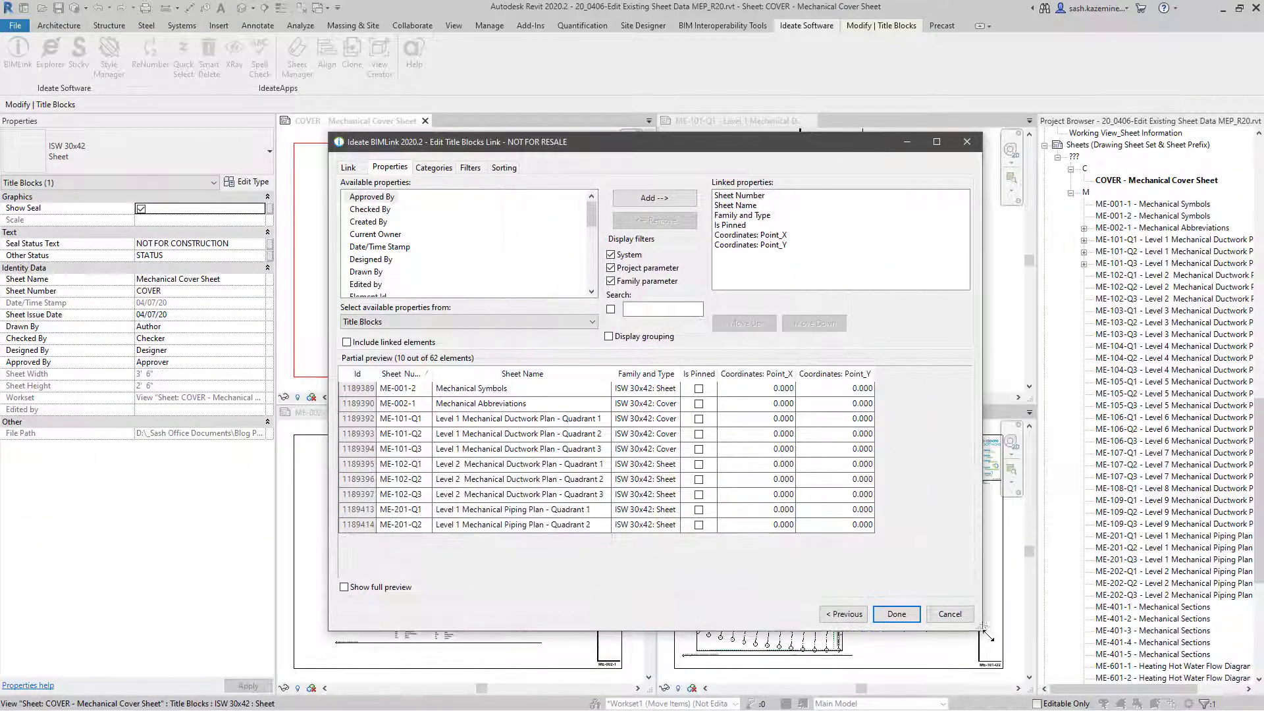
{"action": "left_click", "coordinate": [733, 225]}
{"action": "left_click", "coordinate": [673, 220]}
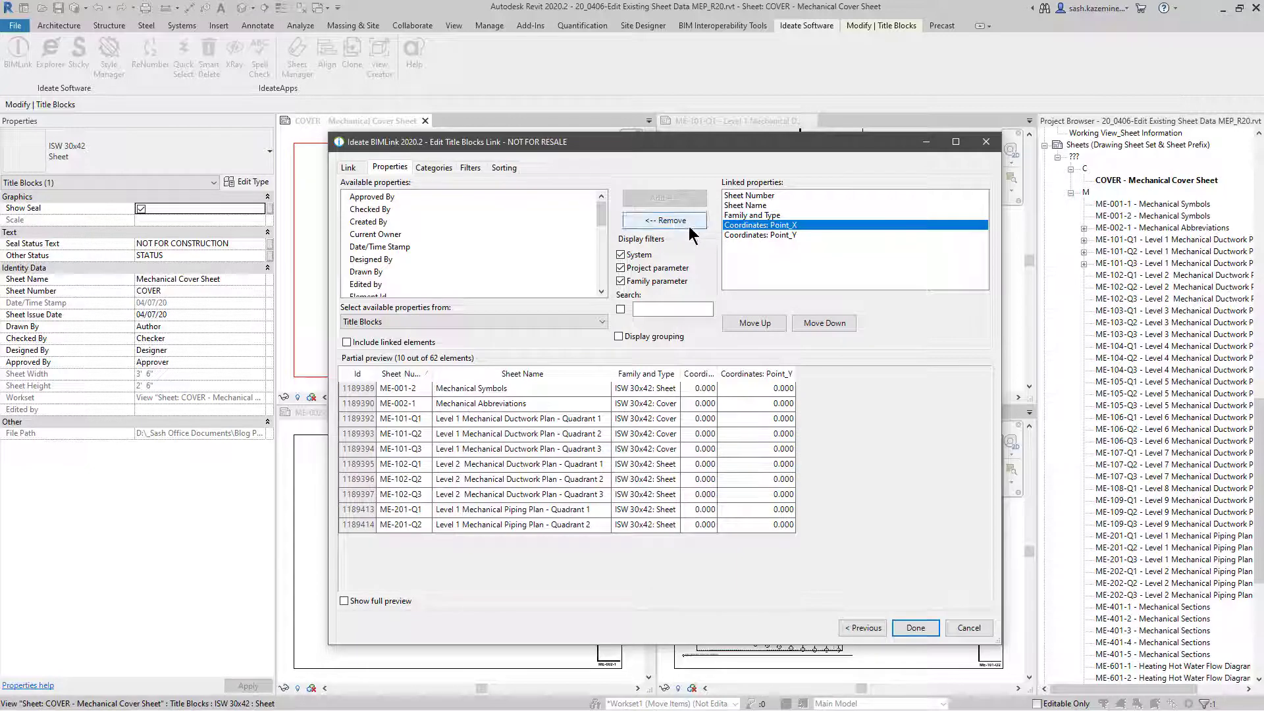
{"action": "left_click", "coordinate": [689, 226]}
{"action": "left_click", "coordinate": [689, 226]}
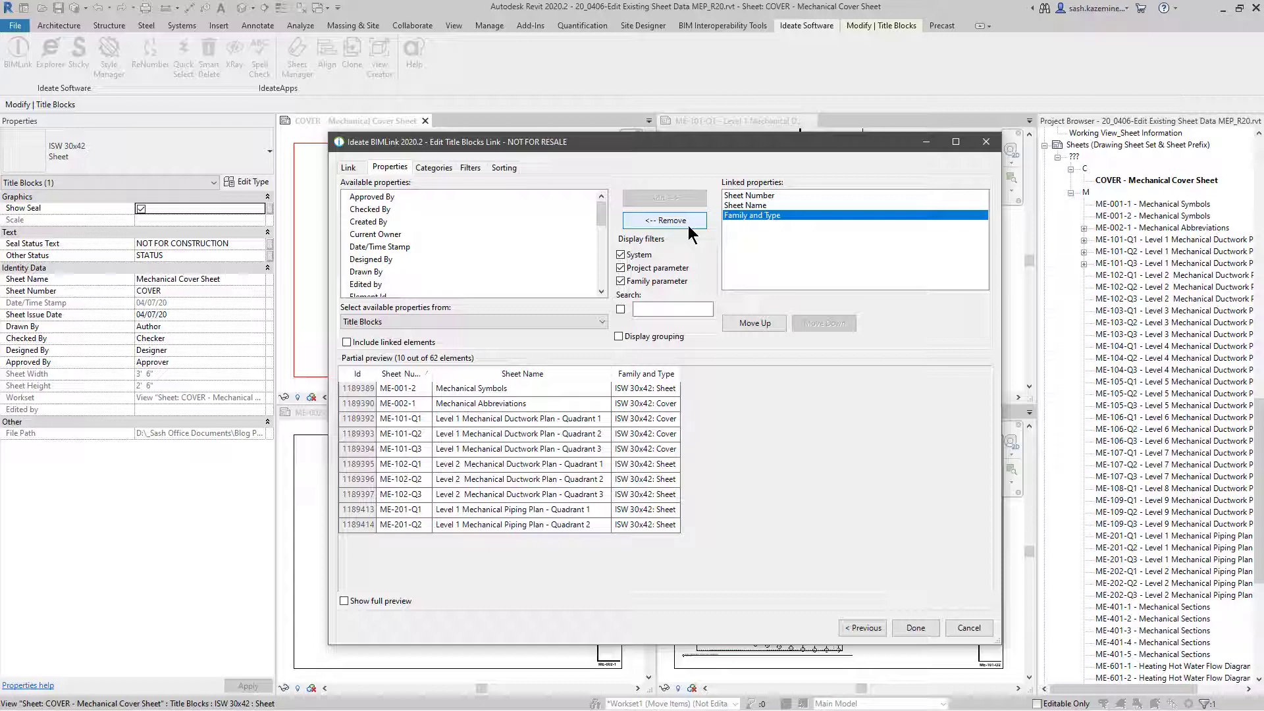
Step: Add Sheet Issue Date, Seal Status Text and Show Seal to the linked properties
{"action": "scroll", "coordinate": [424, 255], "scroll_direction": "down", "scroll_amount": 6}
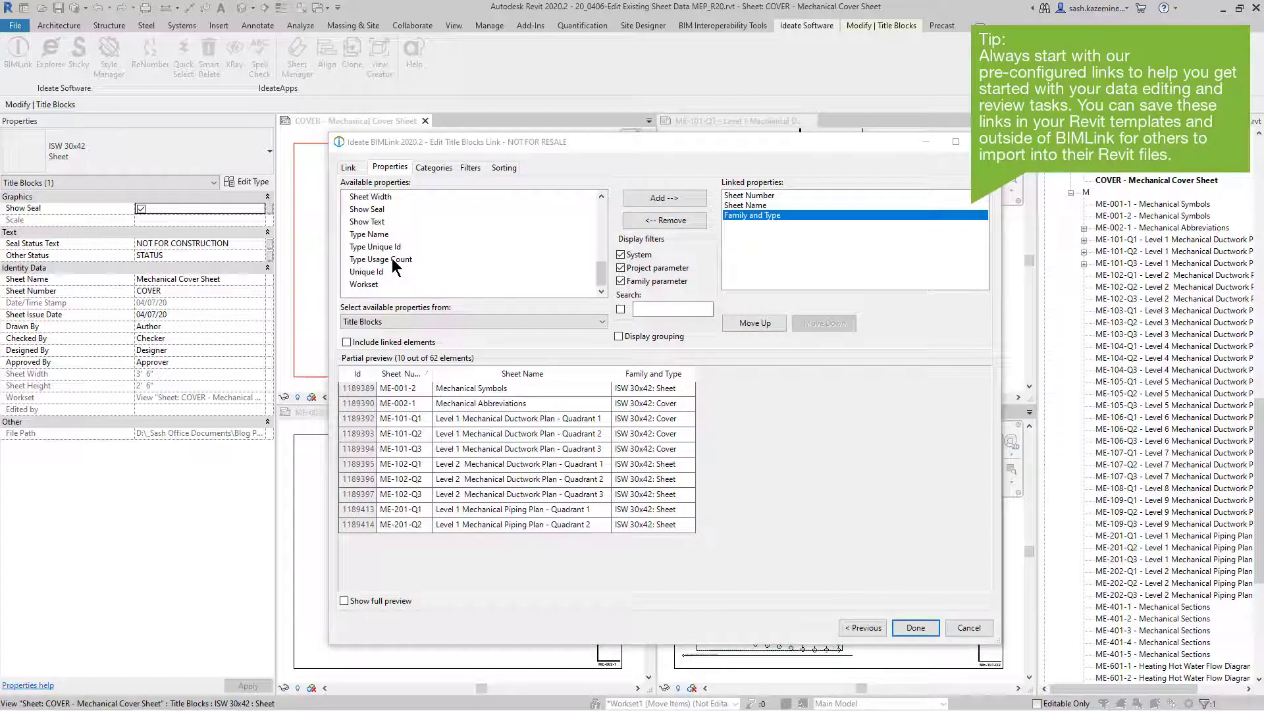
{"action": "scroll", "coordinate": [396, 222], "scroll_direction": "up", "scroll_amount": 1}
{"action": "double_click", "coordinate": [397, 222]}
{"action": "left_click", "coordinate": [639, 309]}
{"action": "type", "text": "sta"}
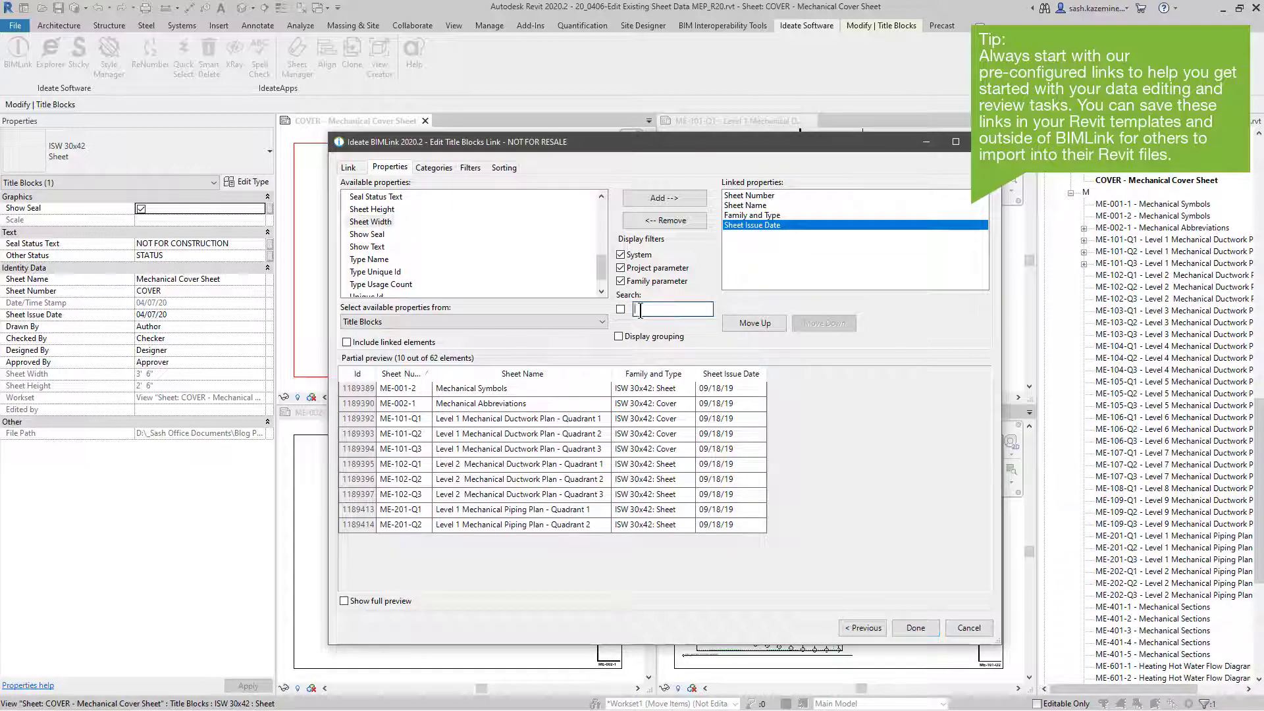
{"action": "type", "text": "l"}
{"action": "double_click", "coordinate": [377, 195]}
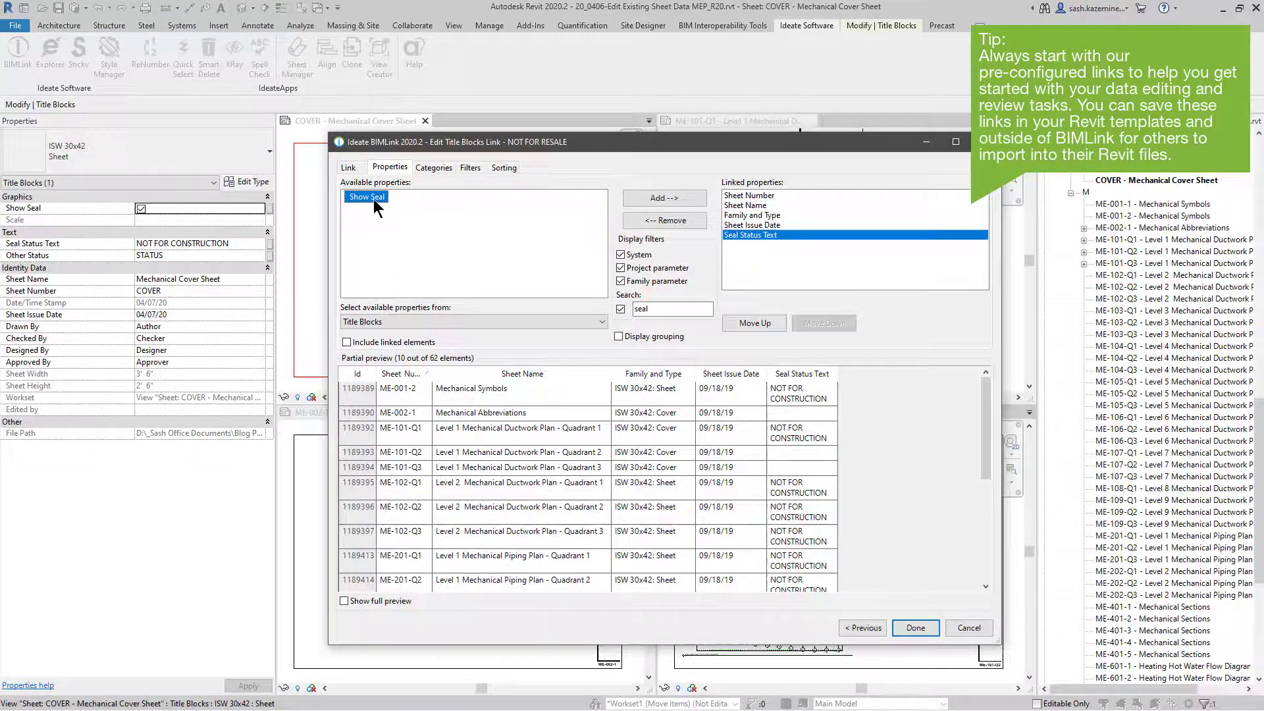
{"action": "double_click", "coordinate": [373, 197]}
Step: Add Other Status, Designed By, Drawn By and Checked By to the link
{"action": "left_click", "coordinate": [620, 309]}
{"action": "scroll", "coordinate": [395, 250], "scroll_direction": "down", "scroll_amount": 3}
{"action": "double_click", "coordinate": [392, 259]}
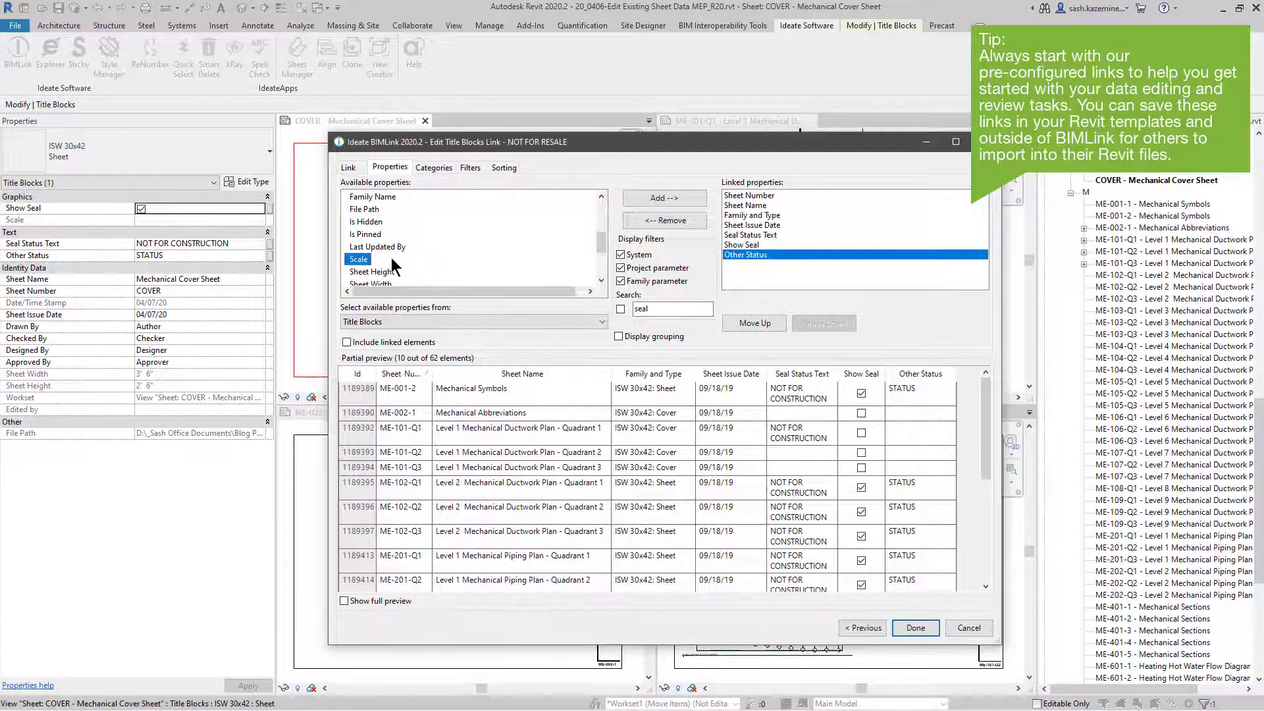
{"action": "scroll", "coordinate": [395, 249], "scroll_direction": "up", "scroll_amount": 3}
{"action": "double_click", "coordinate": [388, 247]}
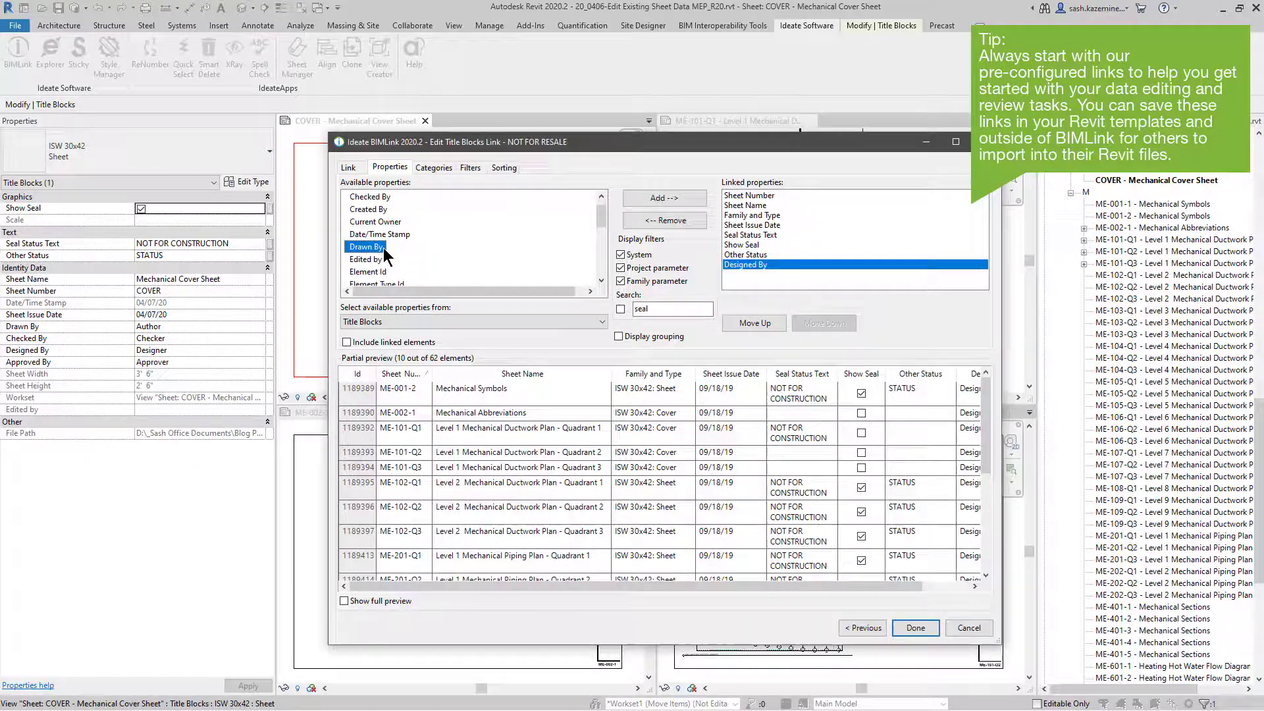
{"action": "double_click", "coordinate": [383, 248]}
{"action": "double_click", "coordinate": [393, 196]}
Step: Add Sheet: Appears In Sheet List from the Sheet properties and go to the naming page
{"action": "left_click", "coordinate": [388, 321]}
{"action": "left_click", "coordinate": [368, 337]}
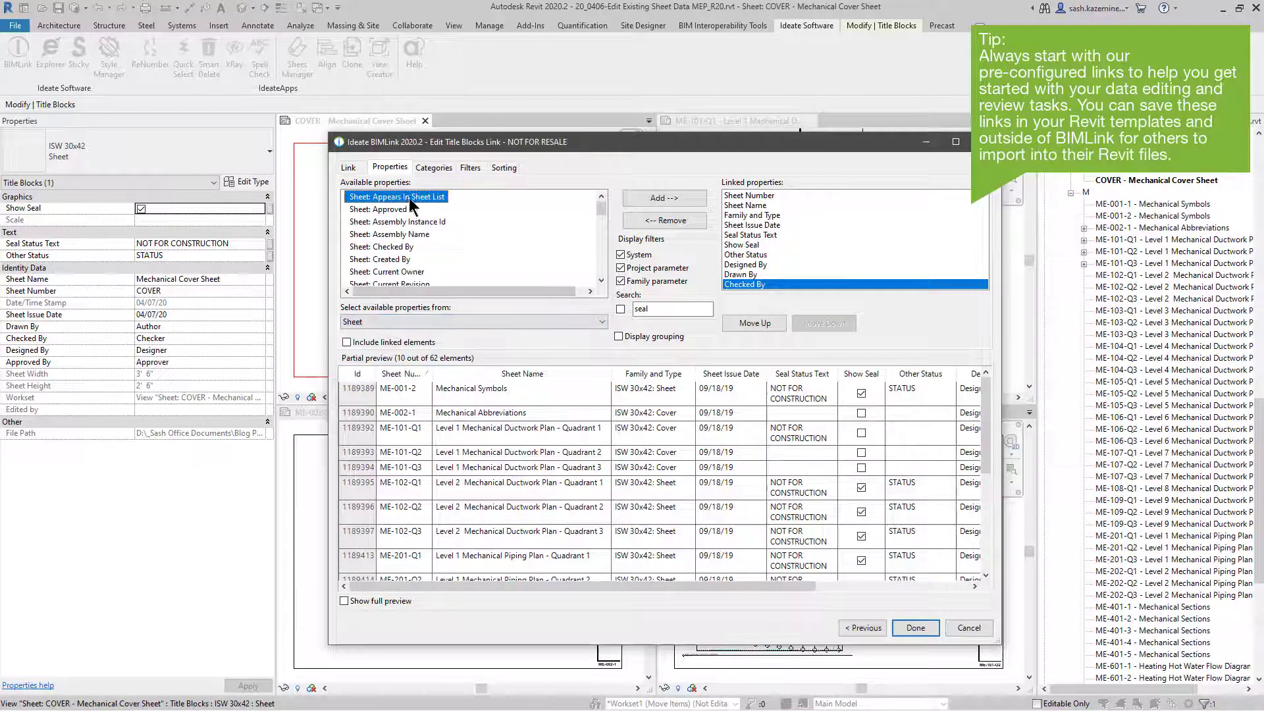
{"action": "left_click", "coordinate": [664, 197]}
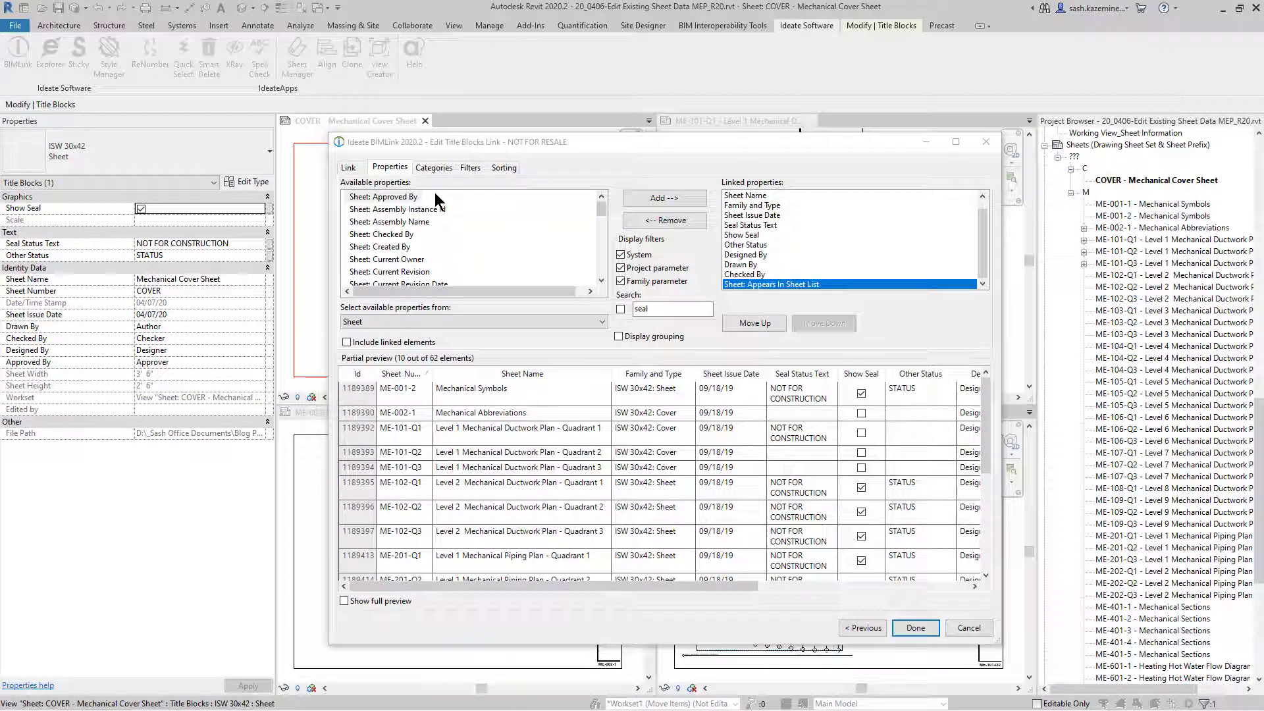
{"action": "left_click", "coordinate": [349, 169]}
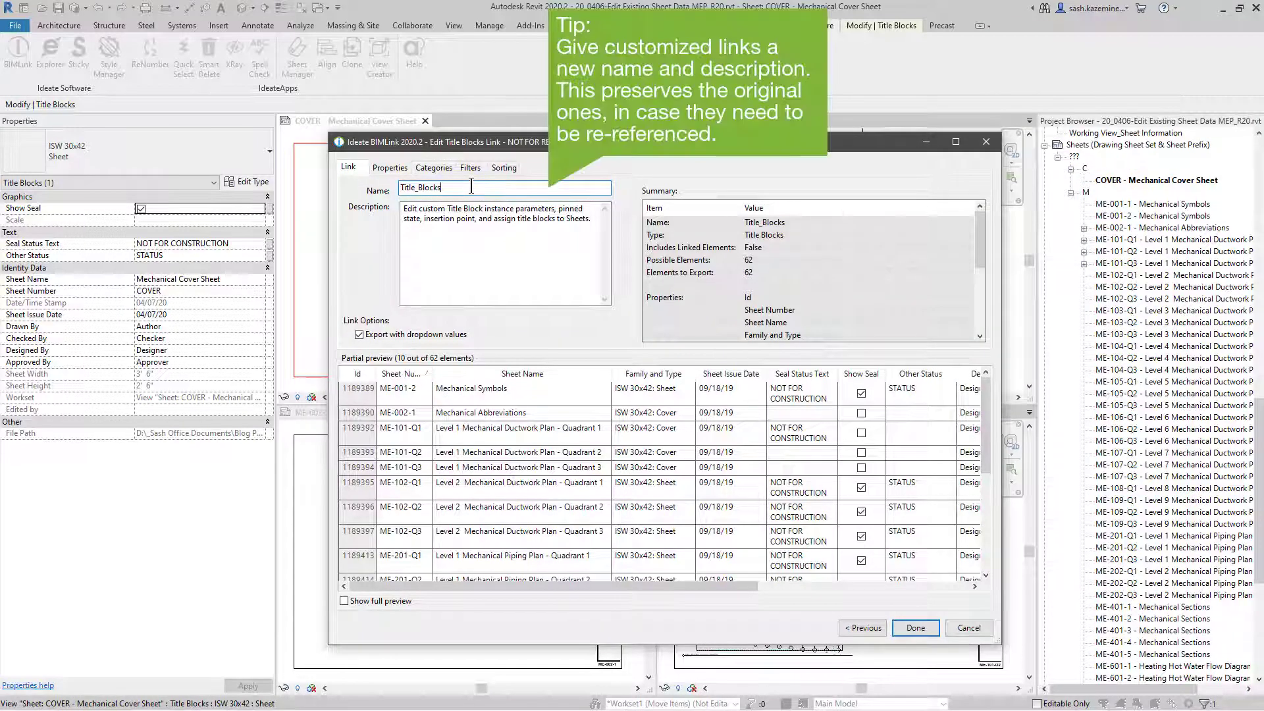
Step: Rename the link Title_Blocks_Custom, export it to Title_Blocks_Custom.xlsx, and open the workbook
{"action": "type", "text": "_Custom"}
{"action": "left_click", "coordinate": [912, 627]}
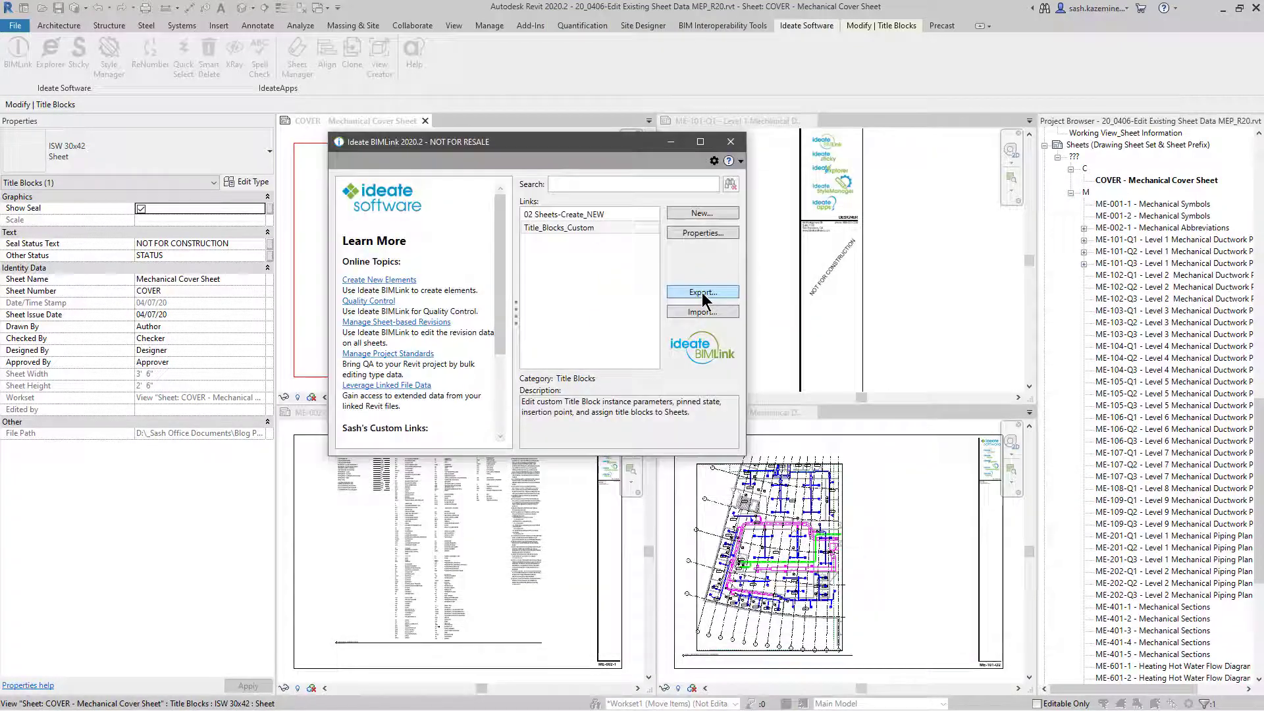
{"action": "left_click", "coordinate": [701, 293]}
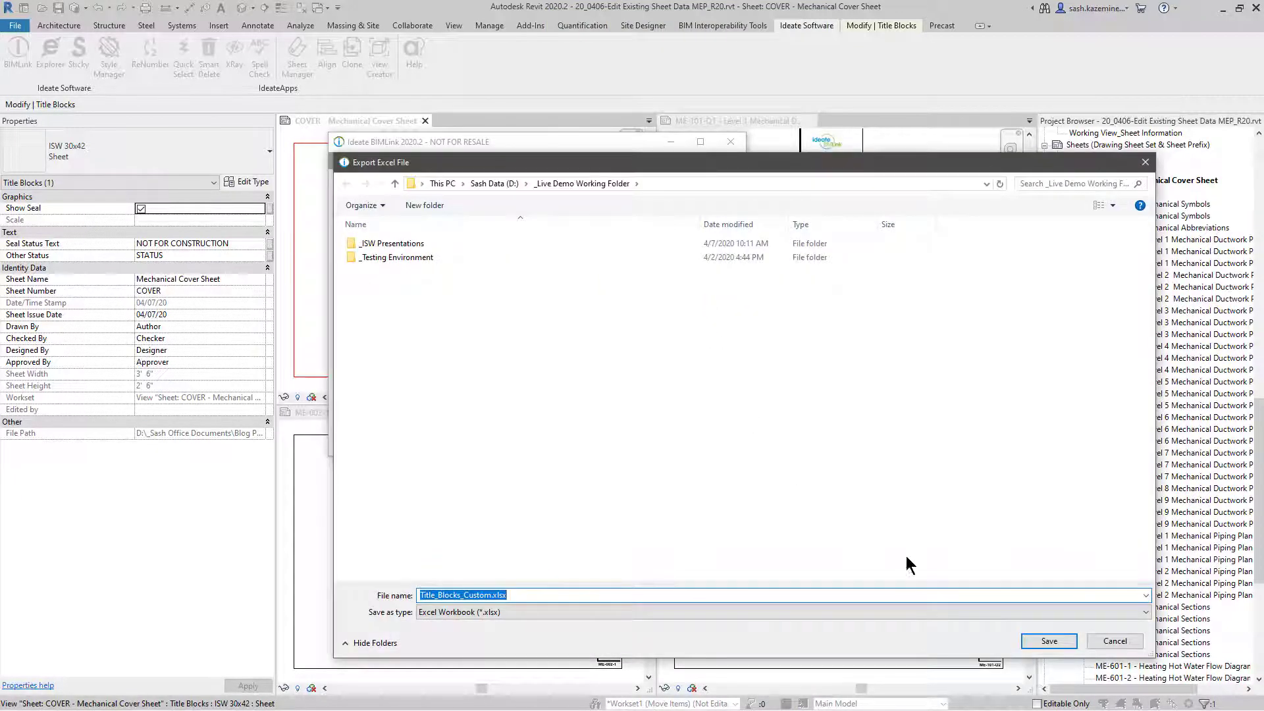
{"action": "left_click", "coordinate": [1040, 642]}
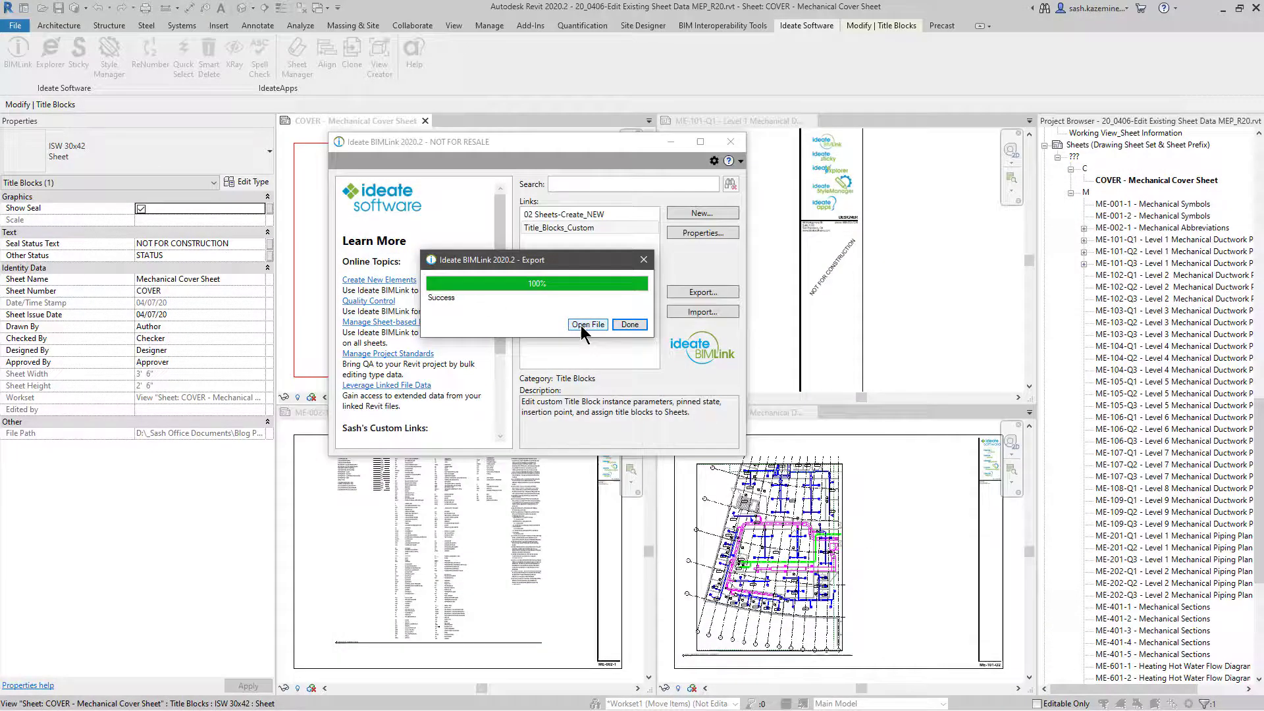
{"action": "left_click", "coordinate": [580, 325]}
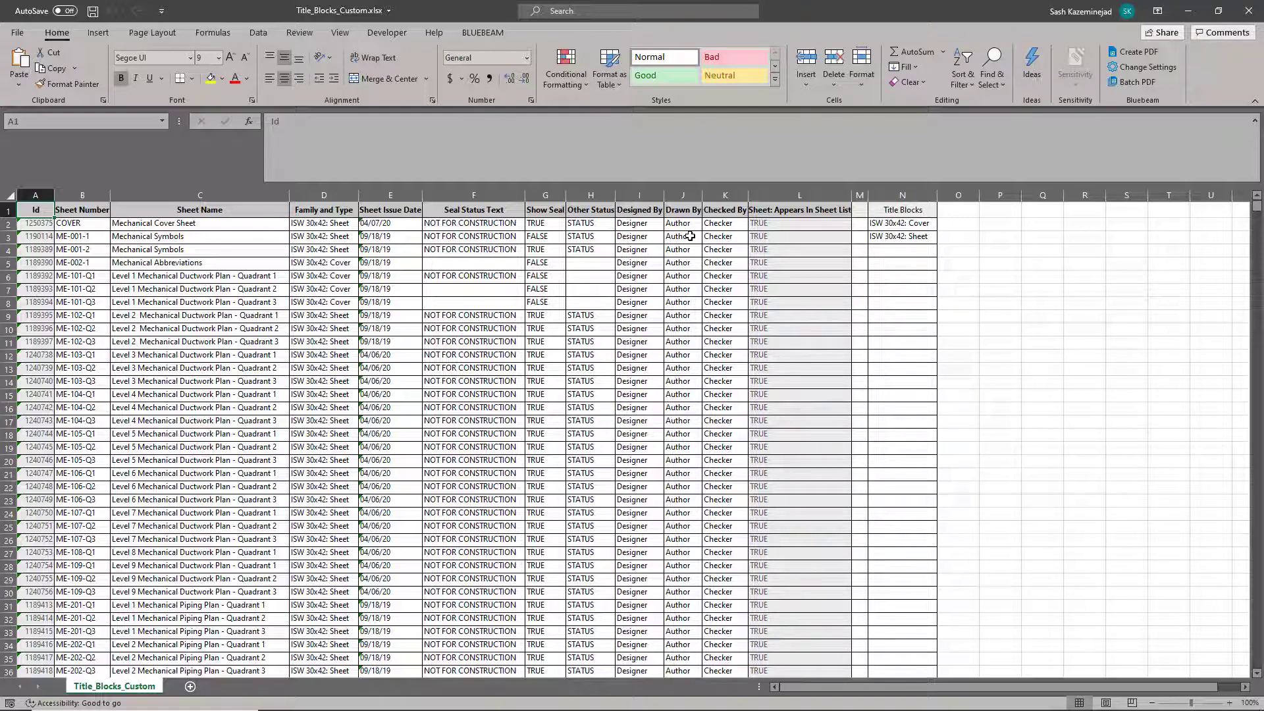
Step: Select column B sheet numbers from ME-001-1 in B3 down to row 63
{"action": "left_click", "coordinate": [93, 236]}
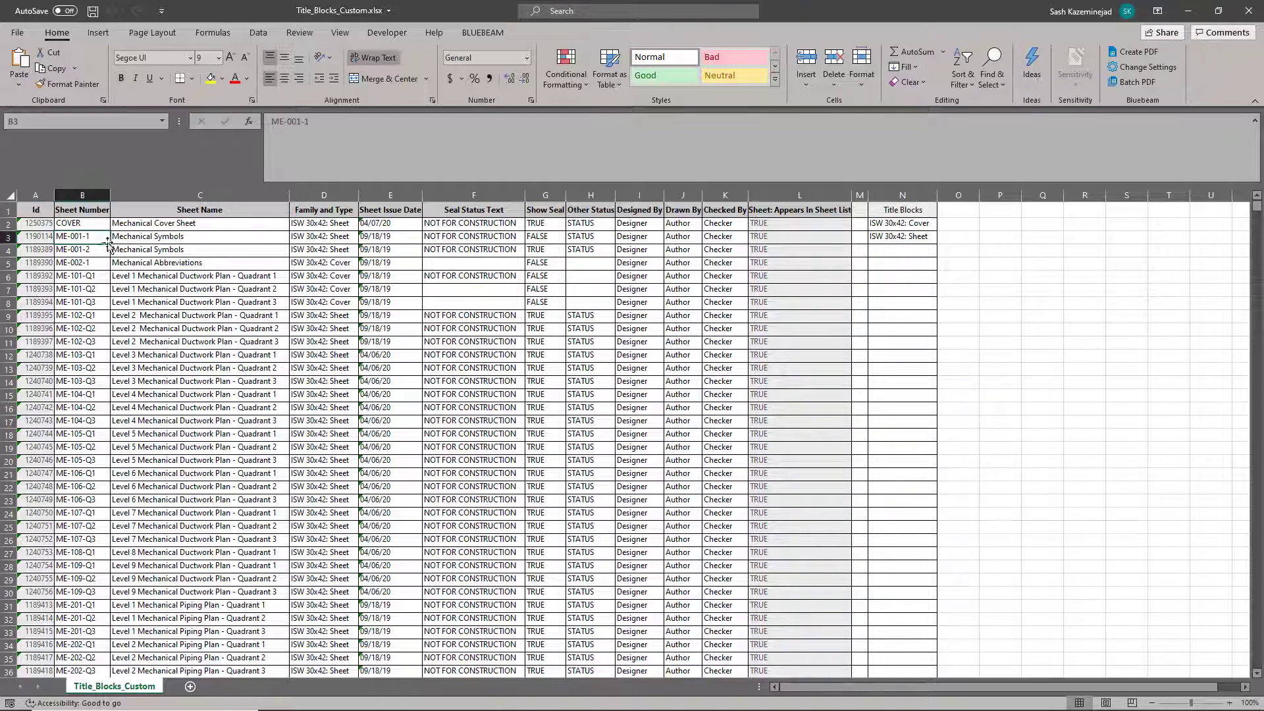
{"action": "left_click_drag", "start_coordinate": [93, 236], "coordinate": [72, 653]}
Step: Replace all 61 'ME-' sheet number prefixes with 'M-'
{"action": "key", "text": "ctrl+f"}
{"action": "left_click", "coordinate": [541, 391]}
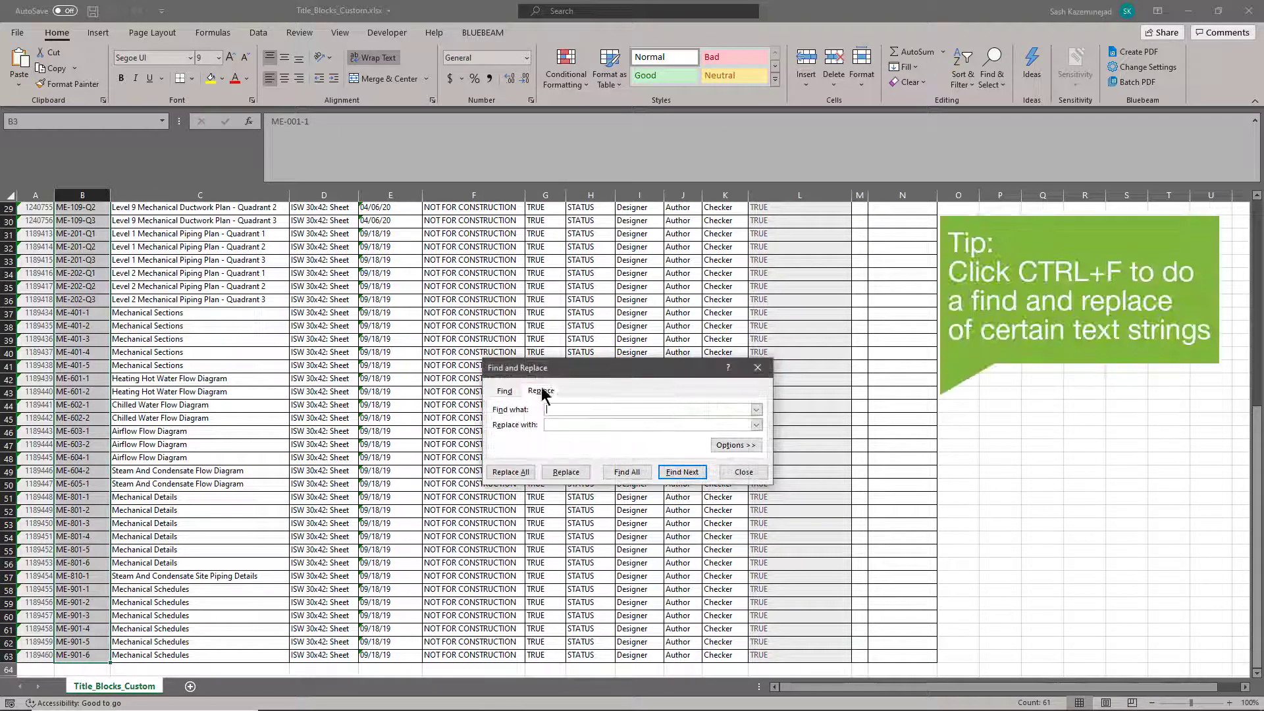
{"action": "type", "text": "ME-M-"}
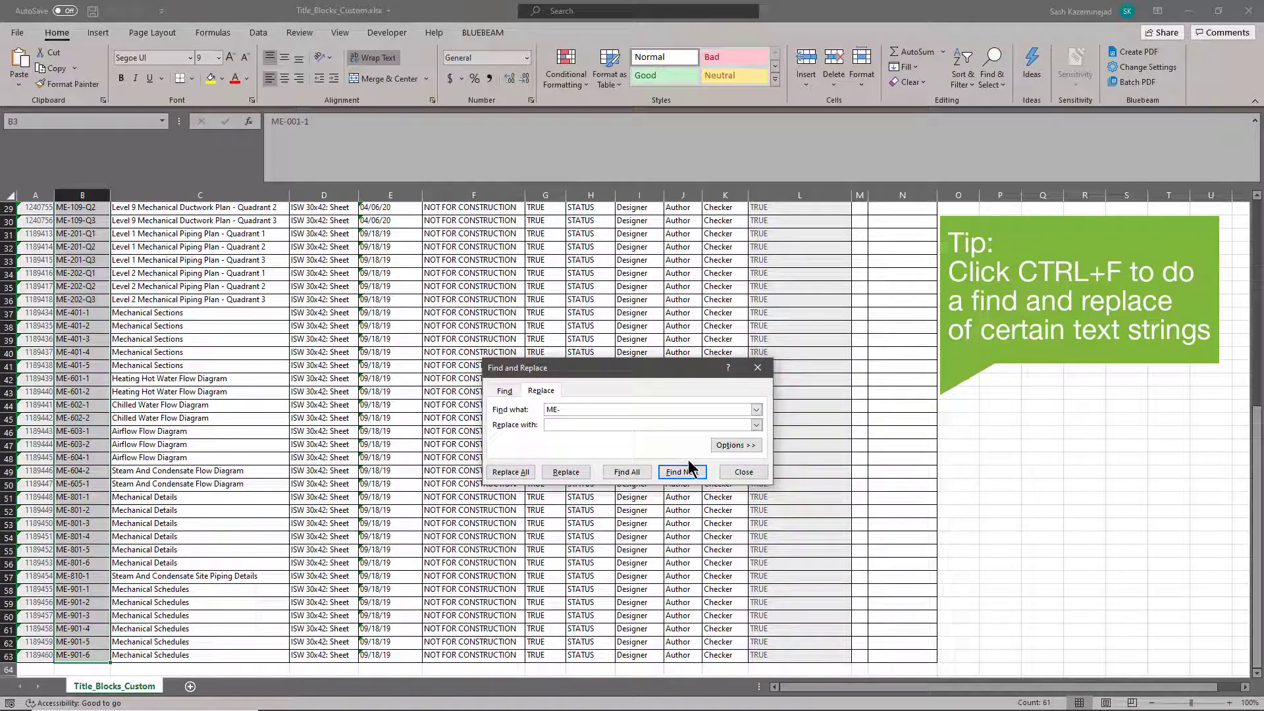
{"action": "left_click", "coordinate": [510, 472]}
{"action": "left_click", "coordinate": [637, 399]}
{"action": "left_click", "coordinate": [743, 472]}
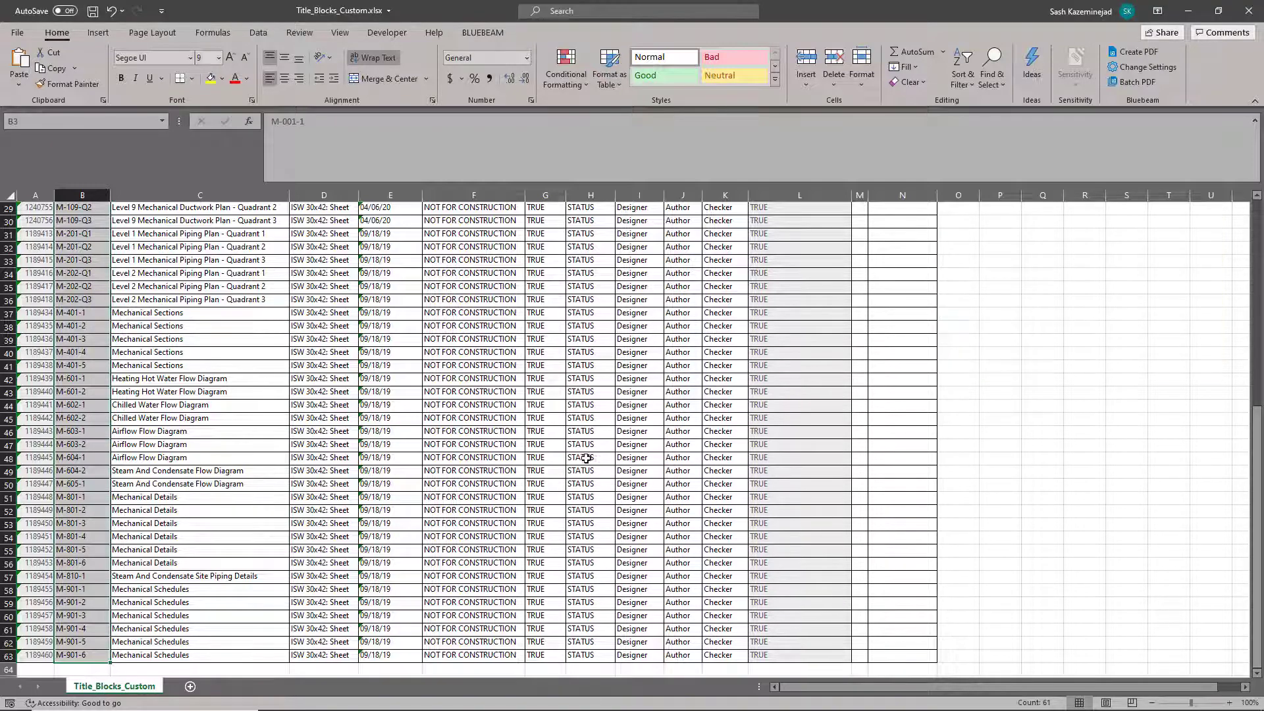
Step: Enter =UPPER(C2) in helper column O2 and fill it down to row 63
{"action": "scroll", "coordinate": [635, 451], "scroll_direction": "up", "scroll_amount": 10}
{"action": "left_click", "coordinate": [261, 224]}
{"action": "left_click", "coordinate": [971, 221]}
{"action": "left_click_drag", "start_coordinate": [979, 195], "coordinate": [1128, 194]}
{"action": "type", "text": "=upper("}
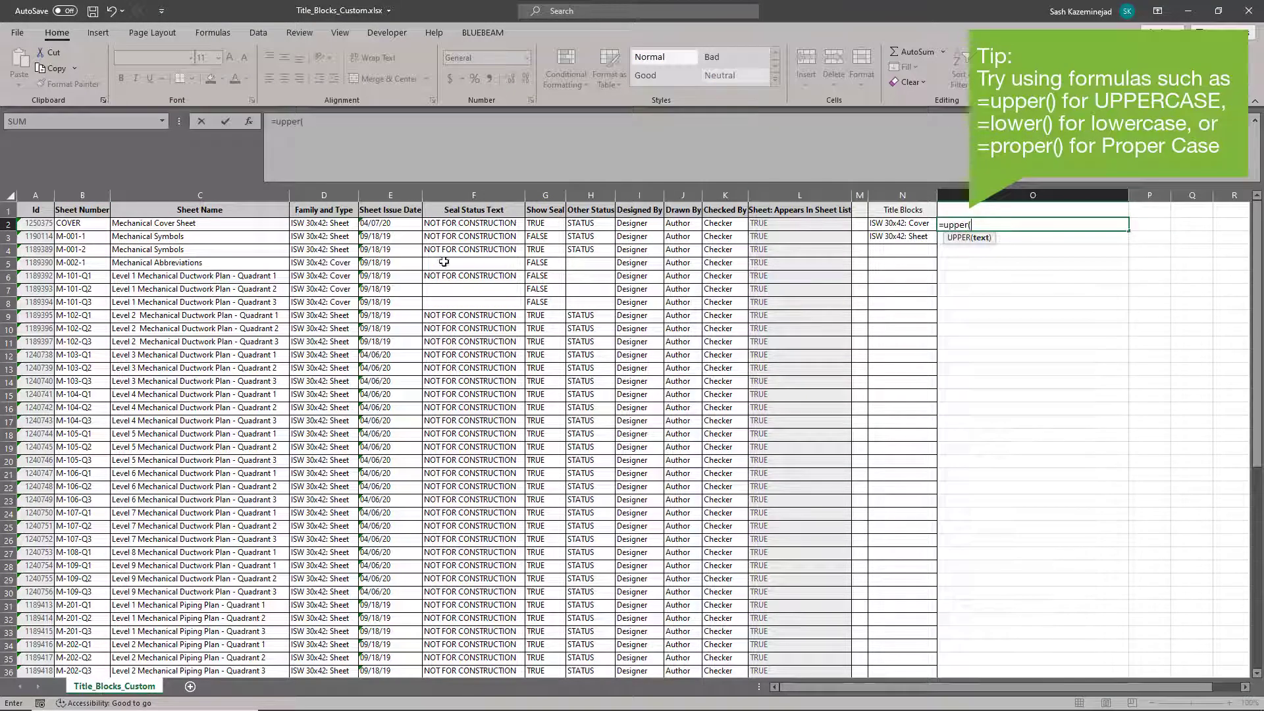
{"action": "left_click", "coordinate": [285, 227]}
{"action": "type", "text": ")"}
{"action": "key", "text": "Return"}
{"action": "left_click", "coordinate": [1119, 225]}
{"action": "left_click_drag", "start_coordinate": [1128, 230], "coordinate": [1082, 660]}
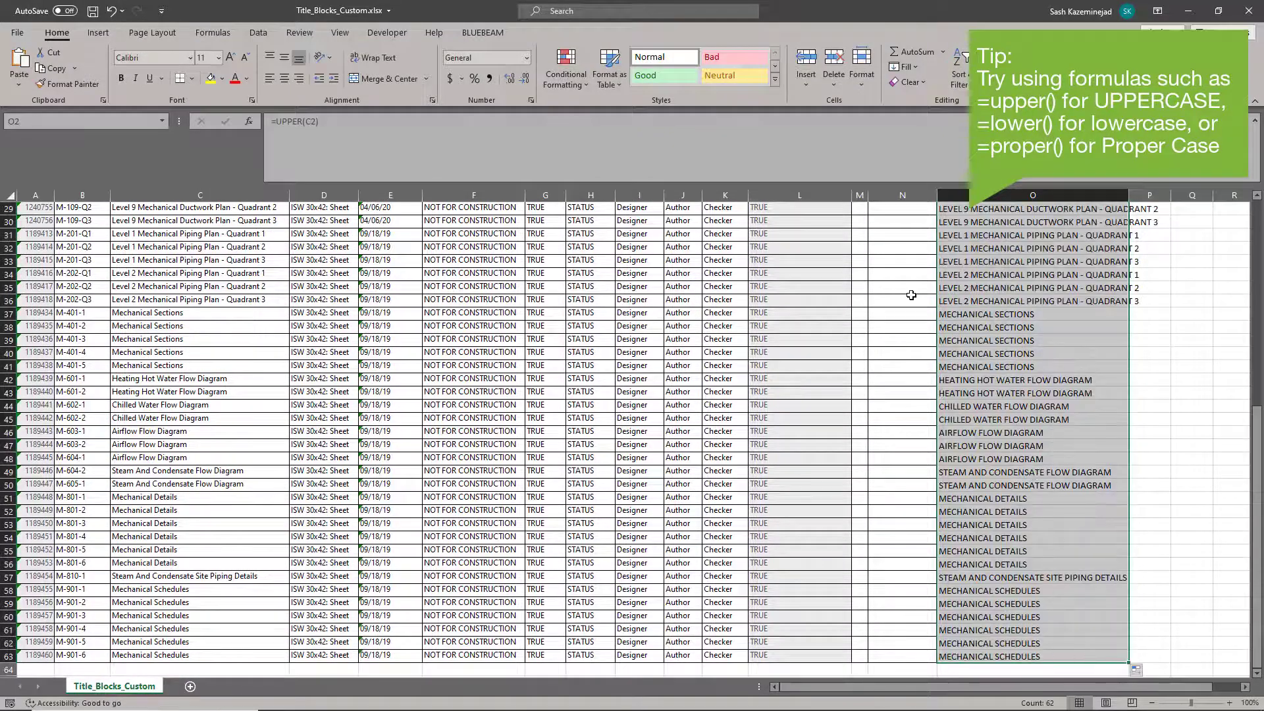
Step: Paste the uppercase names as values over column C and fill 'ISW 30x42: Sheet' down column D
{"action": "left_click", "coordinate": [56, 67]}
{"action": "scroll", "coordinate": [214, 251], "scroll_direction": "up", "scroll_amount": 10}
{"action": "left_click", "coordinate": [211, 224]}
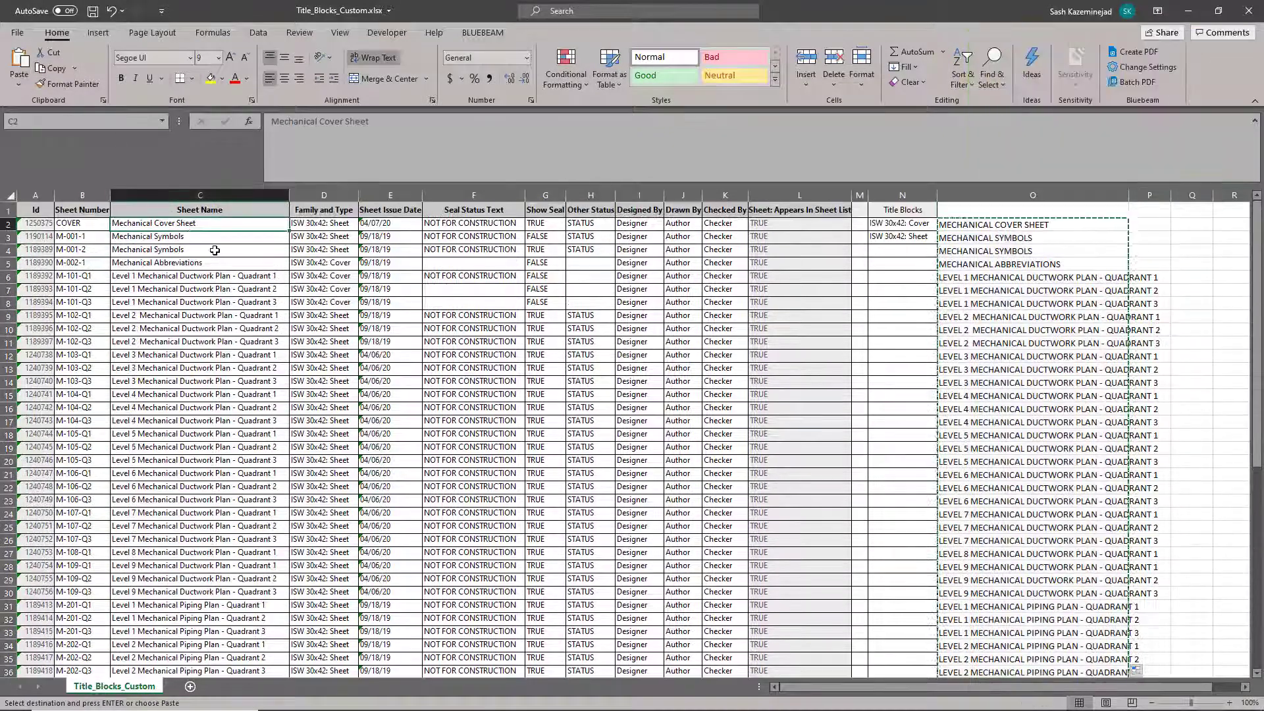
{"action": "left_click", "coordinate": [19, 85]}
{"action": "left_click", "coordinate": [19, 185]}
{"action": "left_click", "coordinate": [327, 236]}
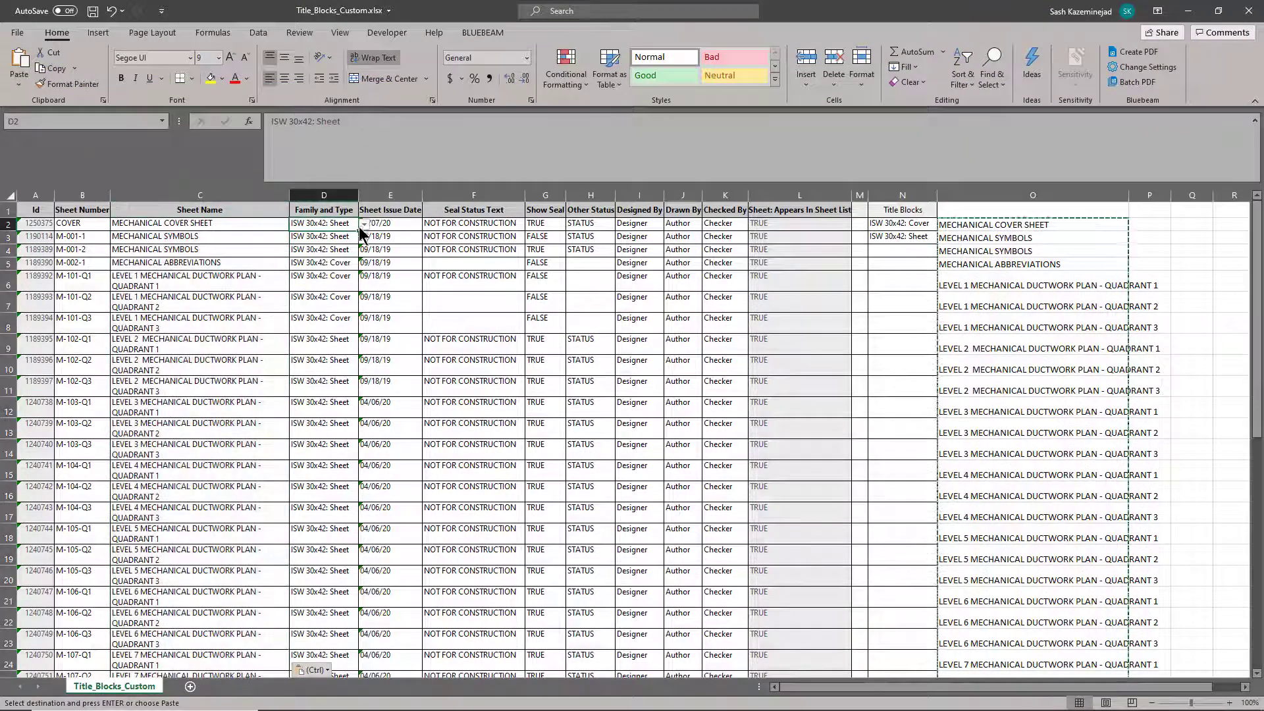
{"action": "left_click_drag", "start_coordinate": [357, 245], "coordinate": [363, 663]}
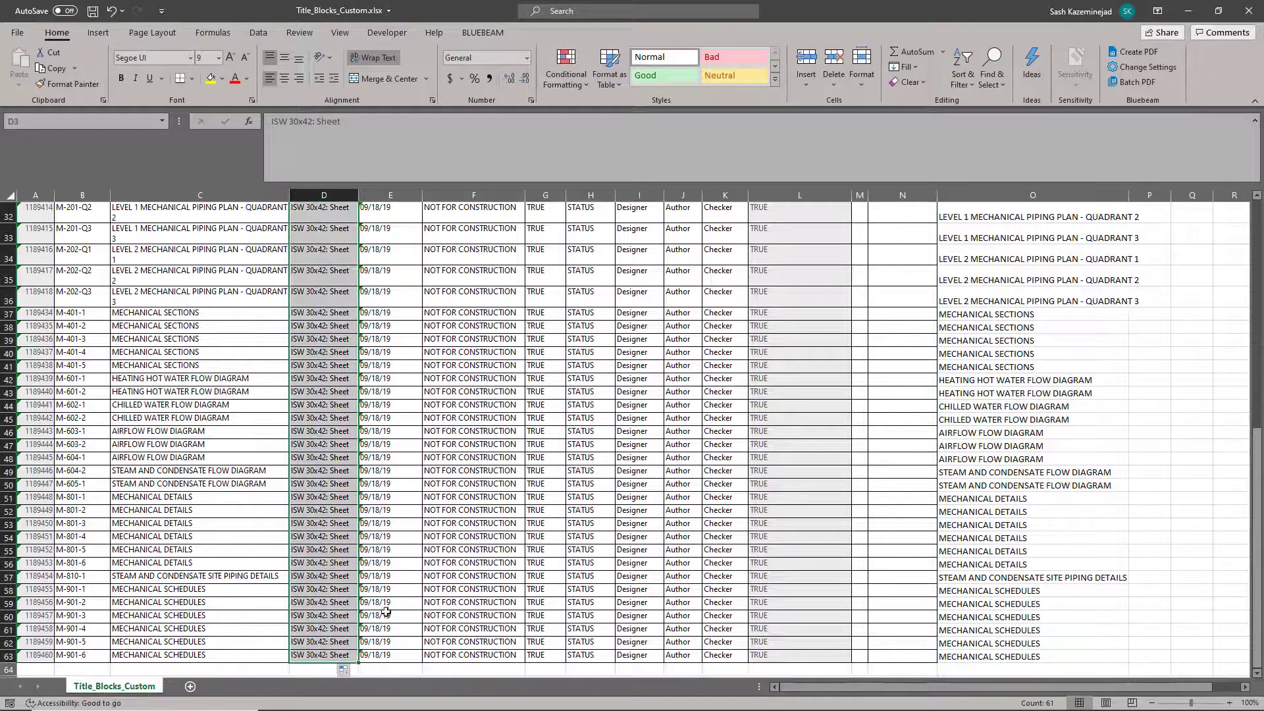
Step: Fill =TODAY() (4/8/2020) down the Sheet Issue Date column E
{"action": "scroll", "coordinate": [369, 461], "scroll_direction": "up", "scroll_amount": 10}
{"action": "left_click", "coordinate": [378, 227]}
{"action": "type", "text": "=today()"}
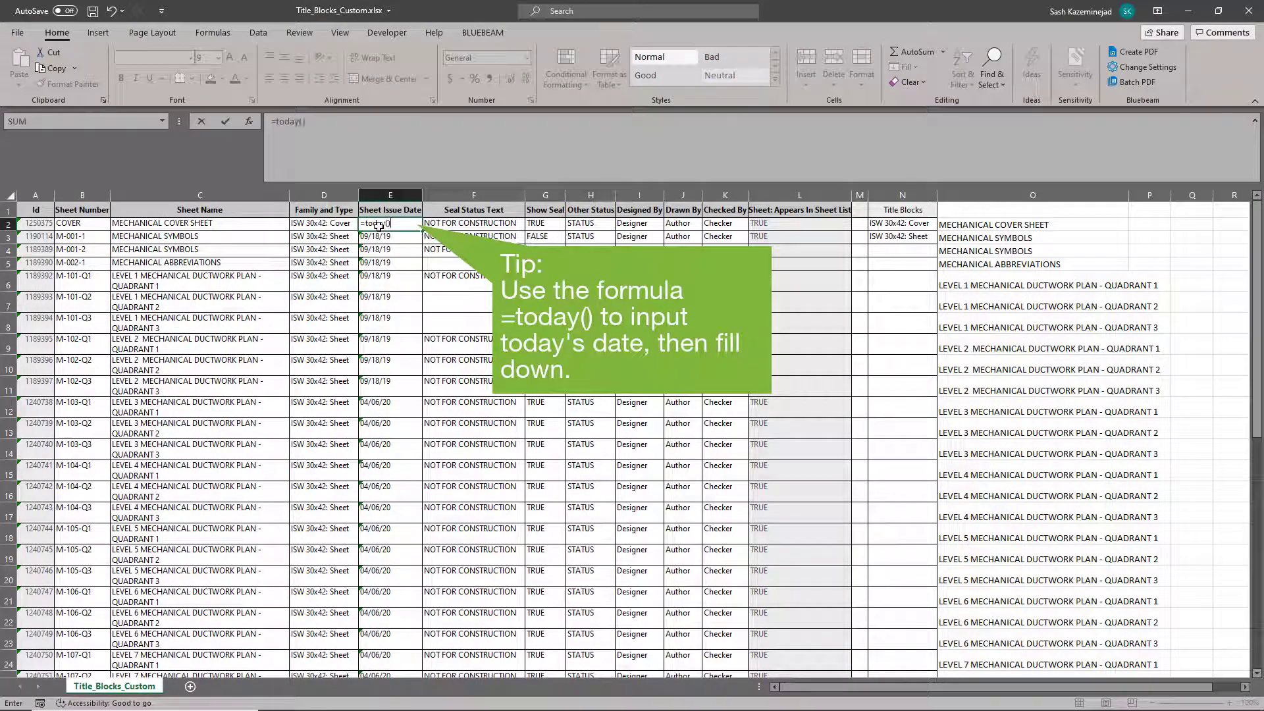
{"action": "key", "text": "Return"}
{"action": "left_click", "coordinate": [404, 226]}
{"action": "left_click_drag", "start_coordinate": [422, 231], "coordinate": [418, 659]}
Step: Clear all seal status text in column F
{"action": "scroll", "coordinate": [460, 395], "scroll_direction": "up", "scroll_amount": 10}
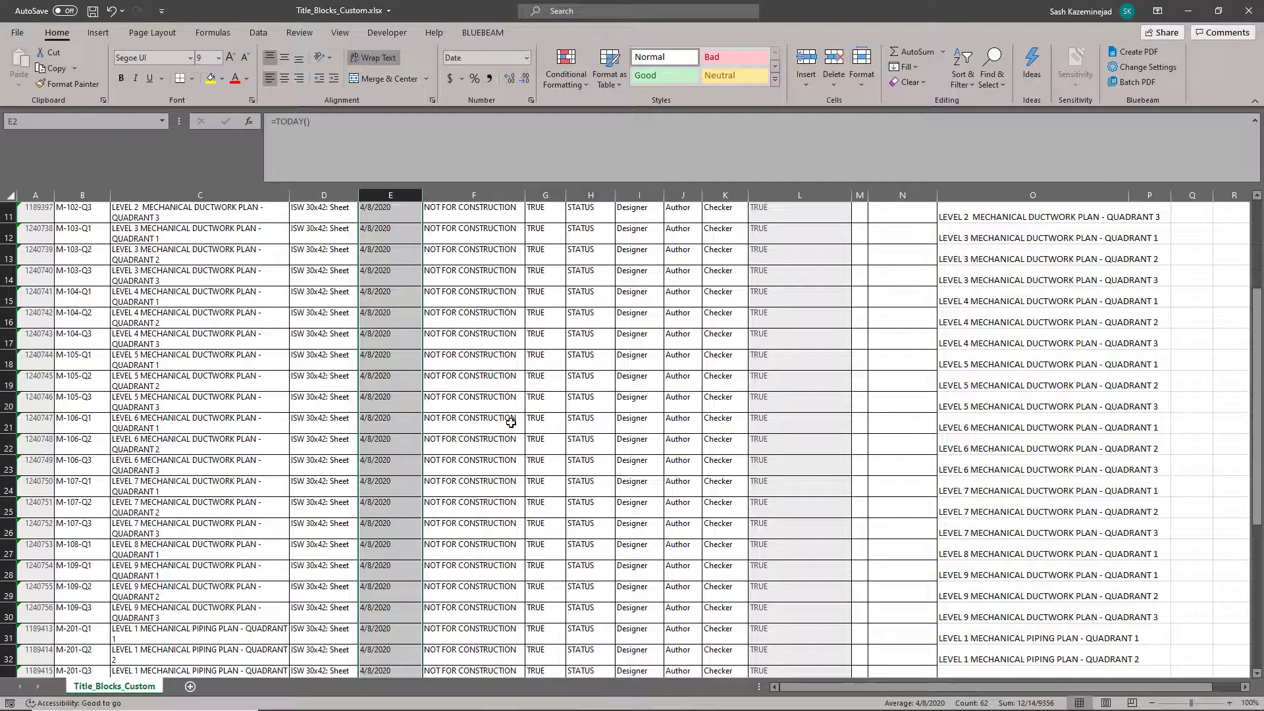
{"action": "right_click", "coordinate": [504, 225]}
{"action": "key", "text": "Escape"}
{"action": "left_click_drag", "start_coordinate": [525, 230], "coordinate": [516, 661]}
{"action": "key", "text": "Delete"}
Step: Set Show Seal to FALSE for the cover and TRUE for all other sheets
{"action": "scroll", "coordinate": [536, 237], "scroll_direction": "up", "scroll_amount": 10}
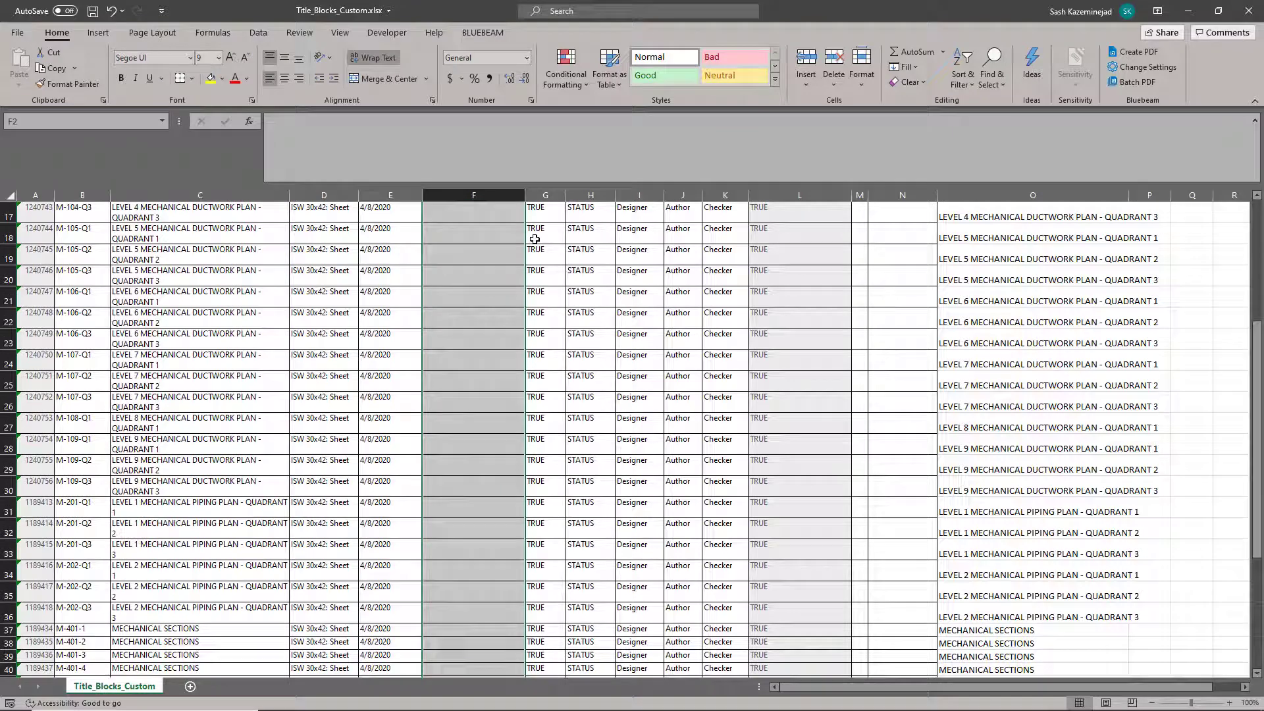
{"action": "left_click", "coordinate": [549, 225]}
{"action": "type", "text": "false"}
{"action": "key", "text": "Return"}
{"action": "type", "text": "true"}
{"action": "key", "text": "ctrl+Return"}
{"action": "left_click_drag", "start_coordinate": [565, 244], "coordinate": [567, 660]}
Step: Fill 'PERMIT SET' down the Other Status column H
{"action": "scroll", "coordinate": [584, 226], "scroll_direction": "up", "scroll_amount": 12}
{"action": "left_click", "coordinate": [584, 226]}
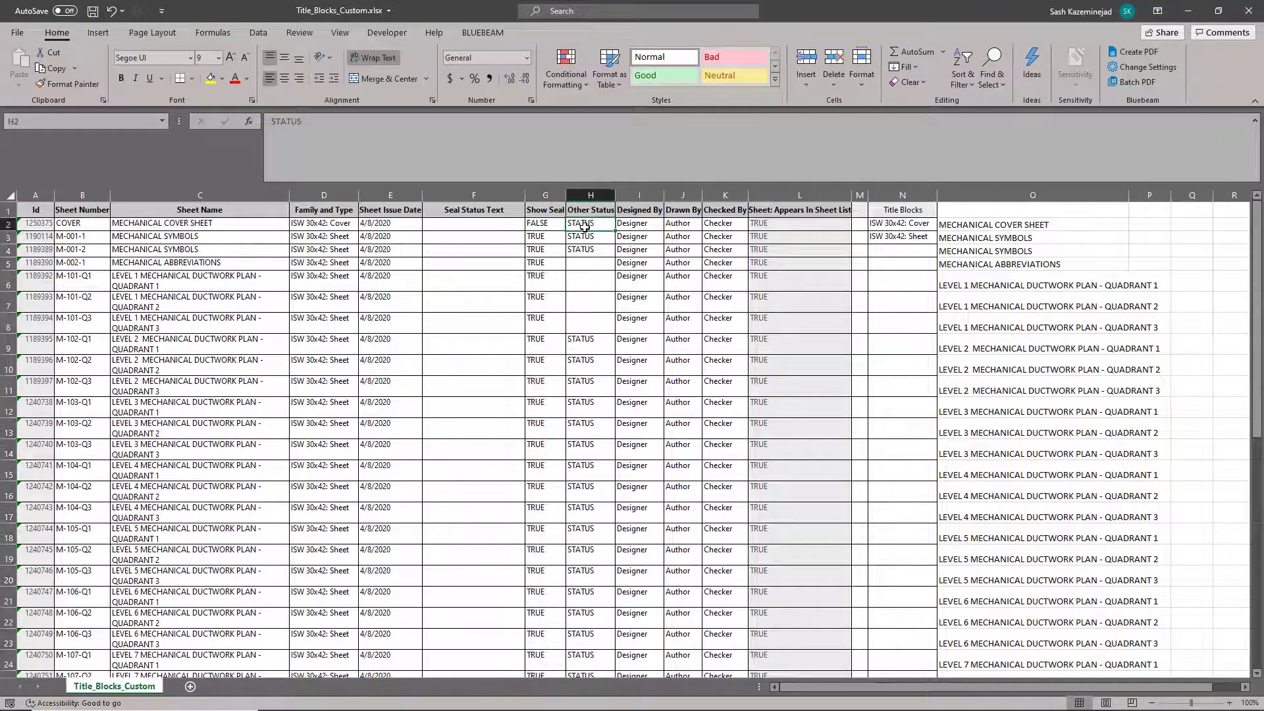
{"action": "type", "text": "PERMIT SET"}
{"action": "key", "text": "ctrl+Return"}
{"action": "left_click_drag", "start_coordinate": [614, 229], "coordinate": [631, 668]}
{"action": "left_click_drag", "start_coordinate": [616, 657], "coordinate": [617, 659]}
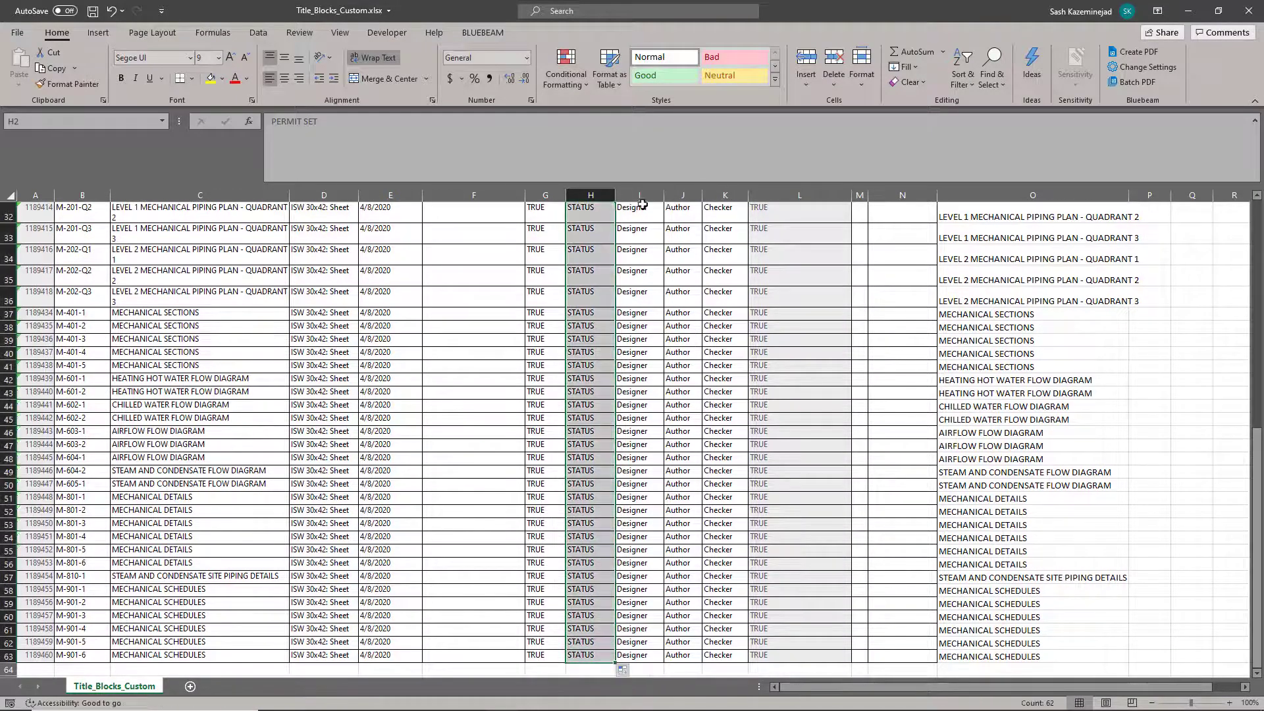
Step: Fill 'IDEATE' into the Designed, Drawn and Checked By columns for every row
{"action": "scroll", "coordinate": [632, 310], "scroll_direction": "up", "scroll_amount": 10}
{"action": "left_click", "coordinate": [643, 225]}
{"action": "type", "text": "ID"}
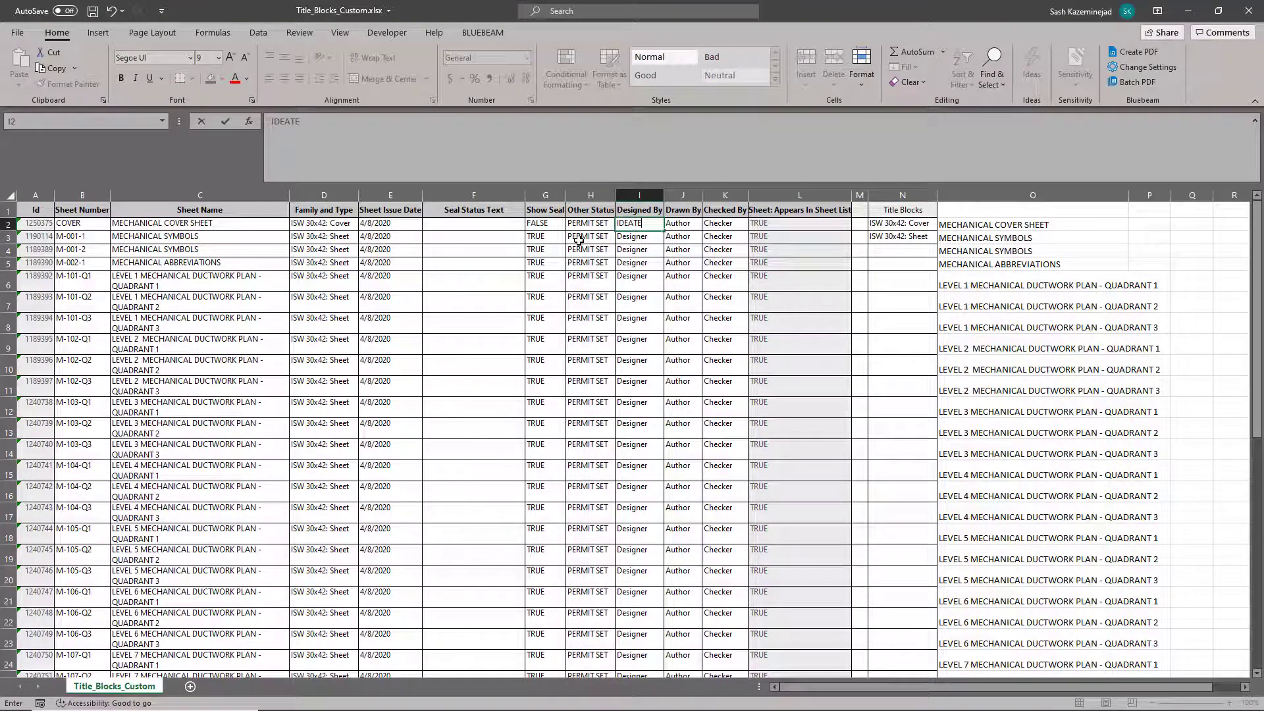
{"action": "type", "text": "EATE"}
{"action": "left_click_drag", "start_coordinate": [638, 224], "coordinate": [730, 661]}
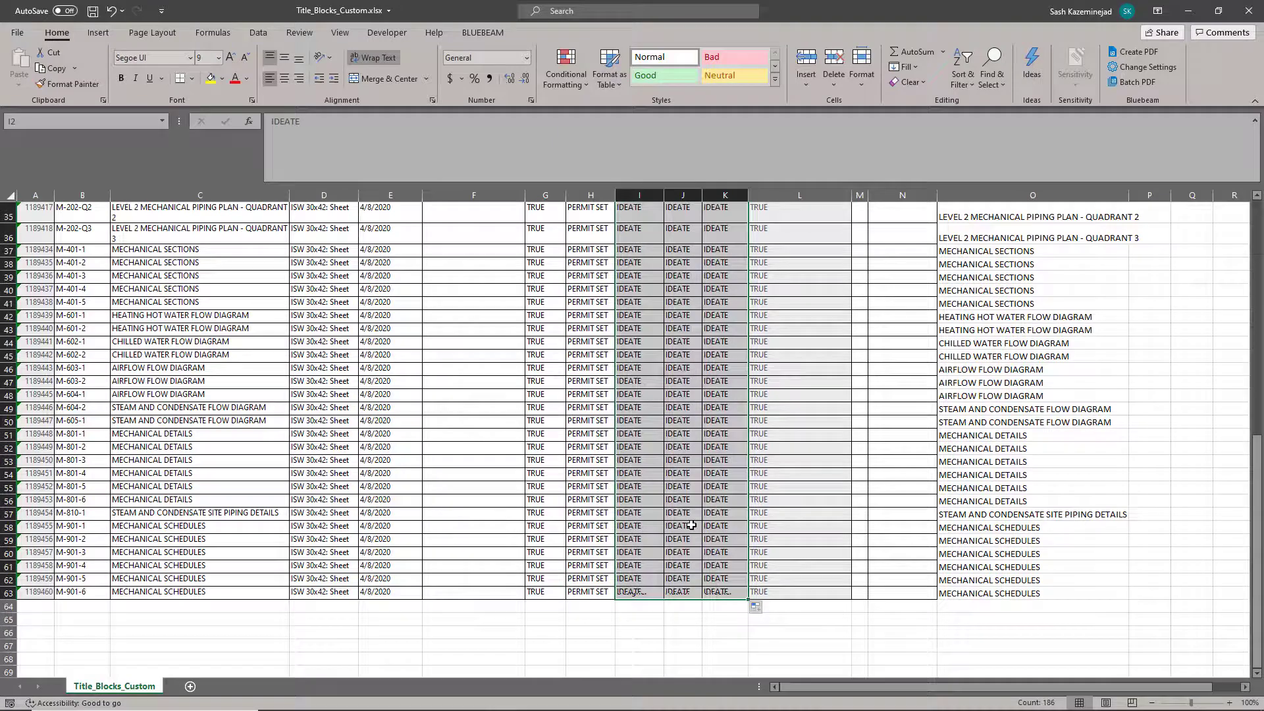
Step: Save the workbook and close Excel
{"action": "scroll", "coordinate": [679, 395], "scroll_direction": "up", "scroll_amount": 7}
{"action": "scroll", "coordinate": [678, 396], "scroll_direction": "up", "scroll_amount": 3}
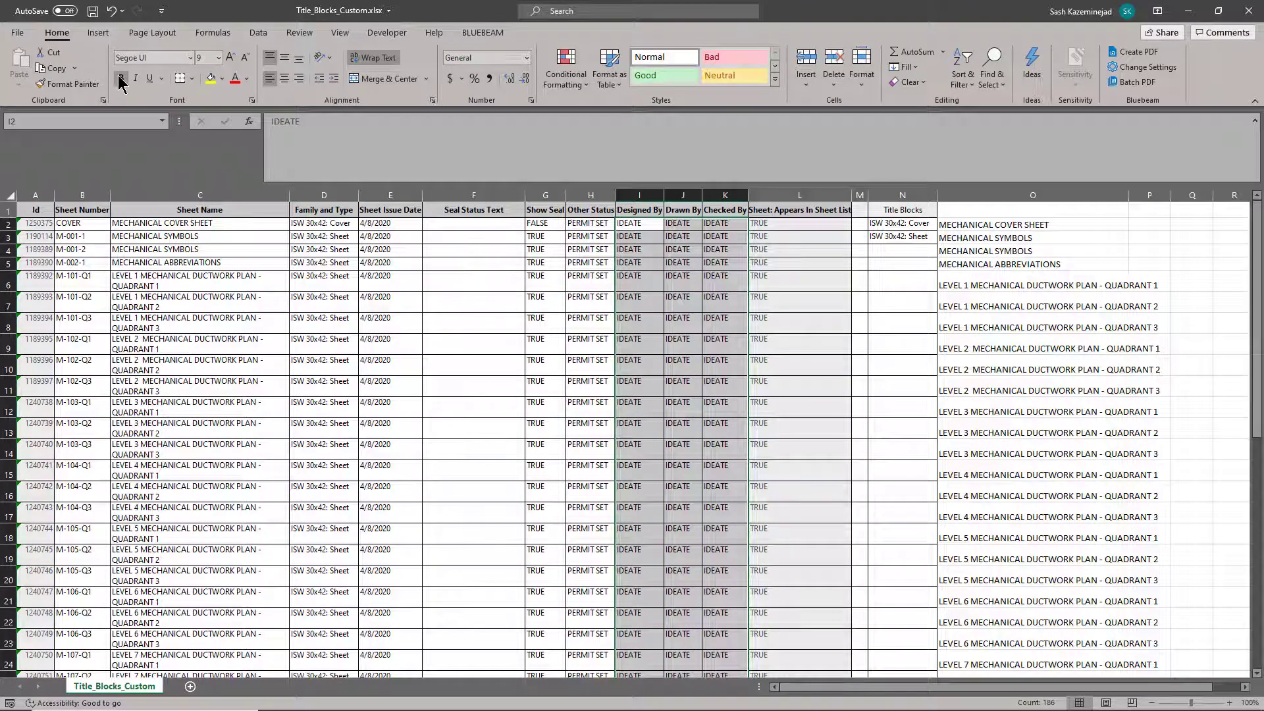
{"action": "left_click", "coordinate": [93, 11]}
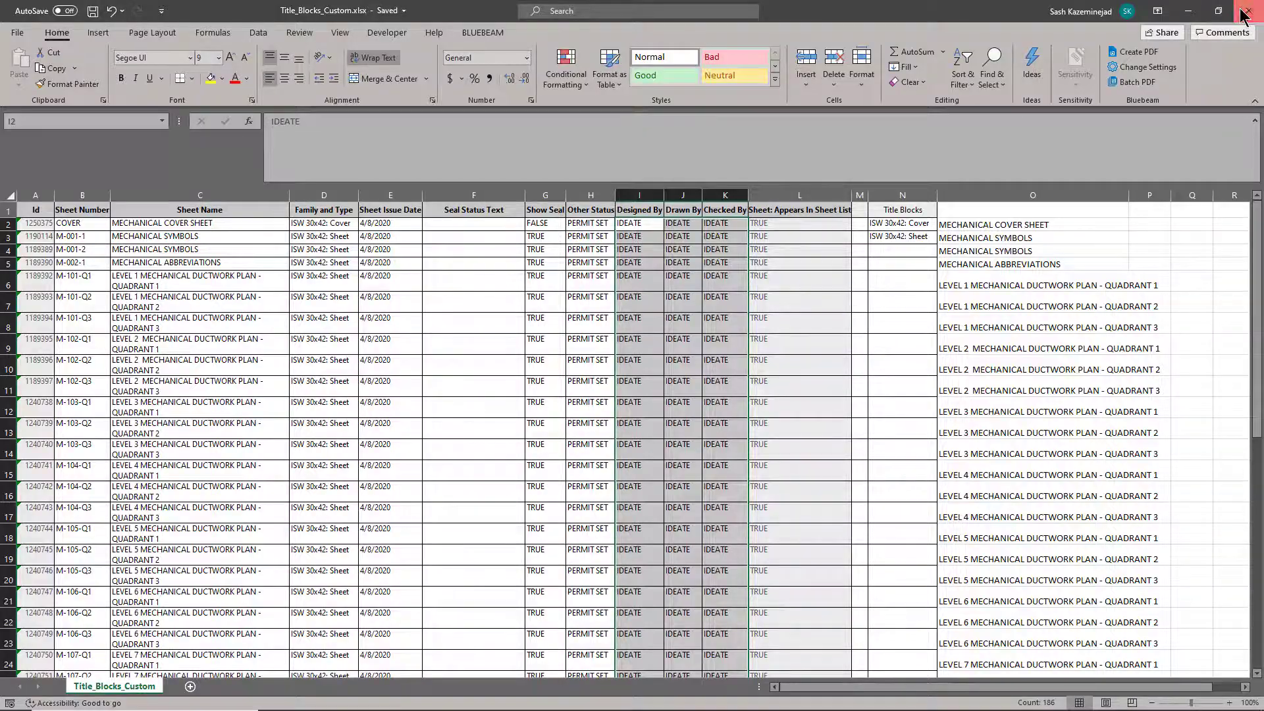
{"action": "left_click", "coordinate": [1242, 13]}
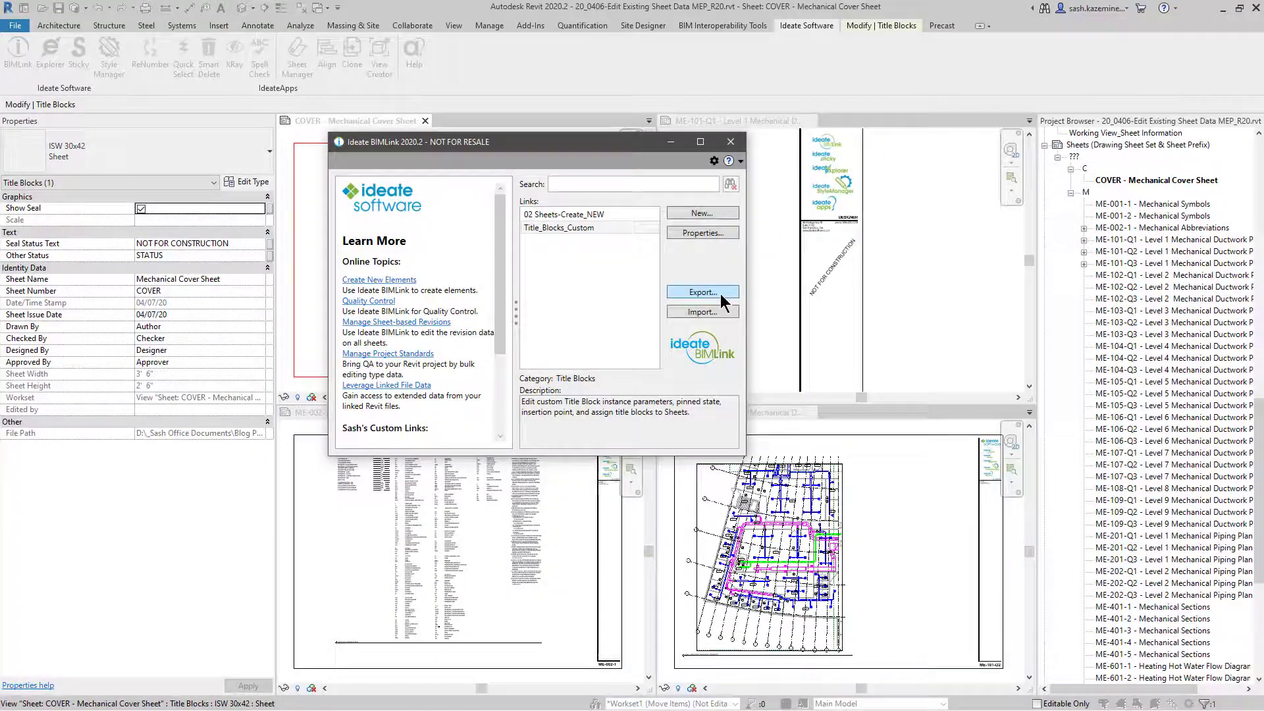
Step: Import Title_Blocks_Custom.xlsx back into BIMLink to preview the changed title block values
{"action": "left_click", "coordinate": [714, 312]}
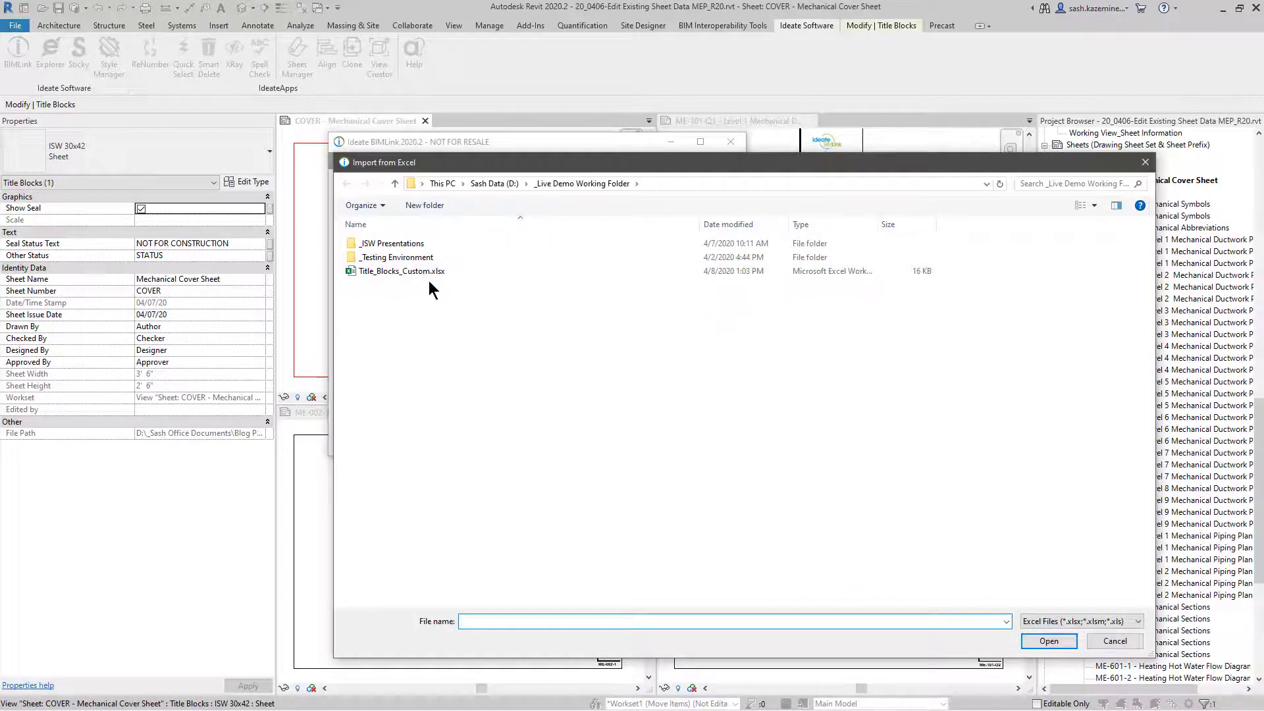
{"action": "left_click", "coordinate": [425, 275]}
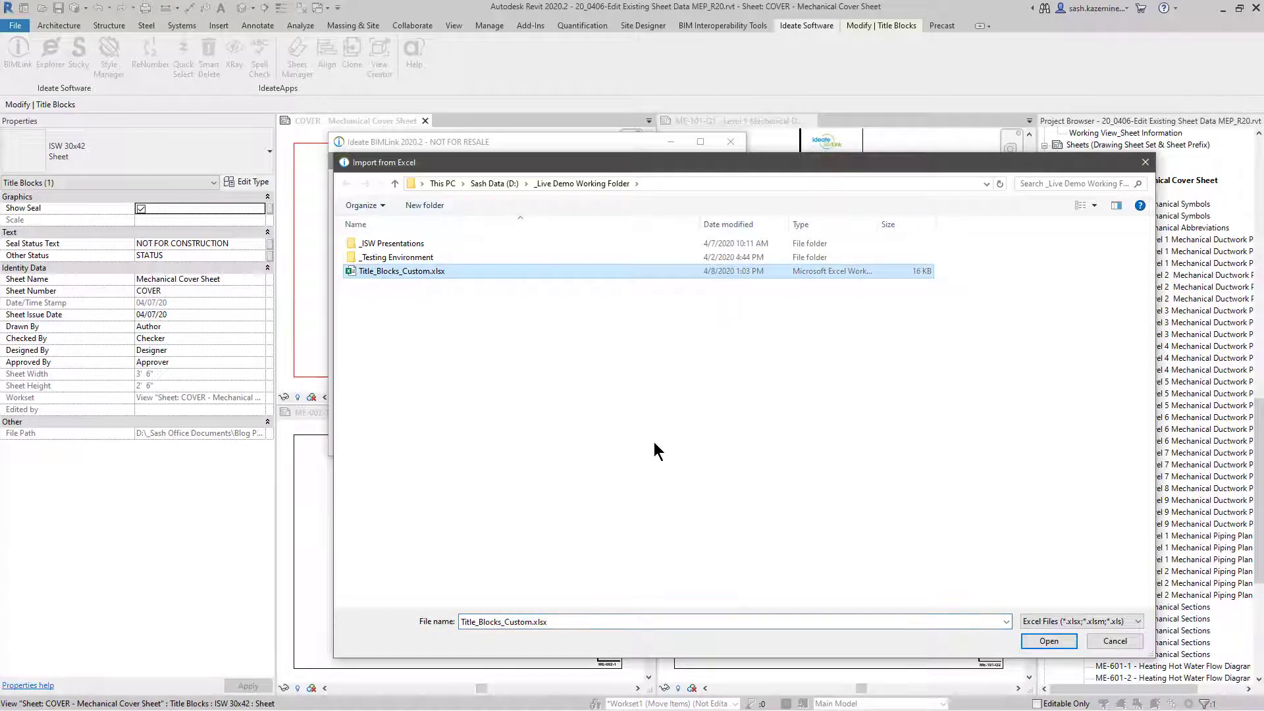
{"action": "left_click", "coordinate": [1032, 645]}
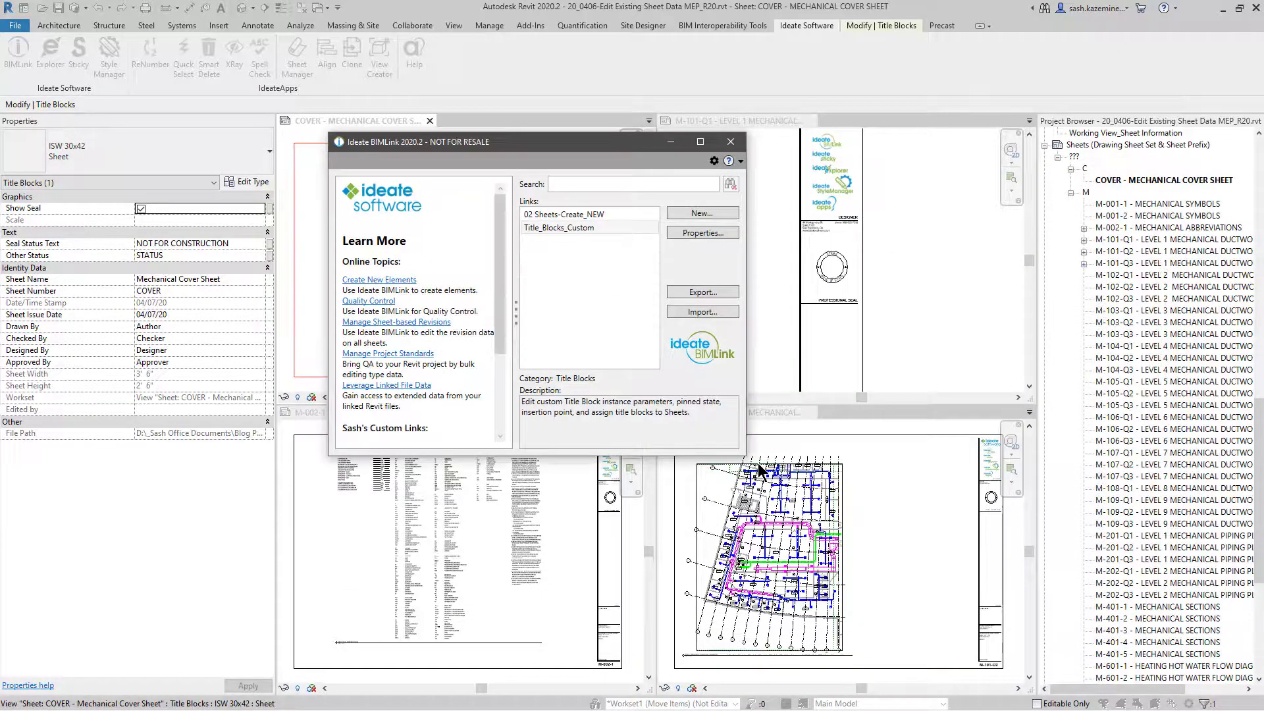